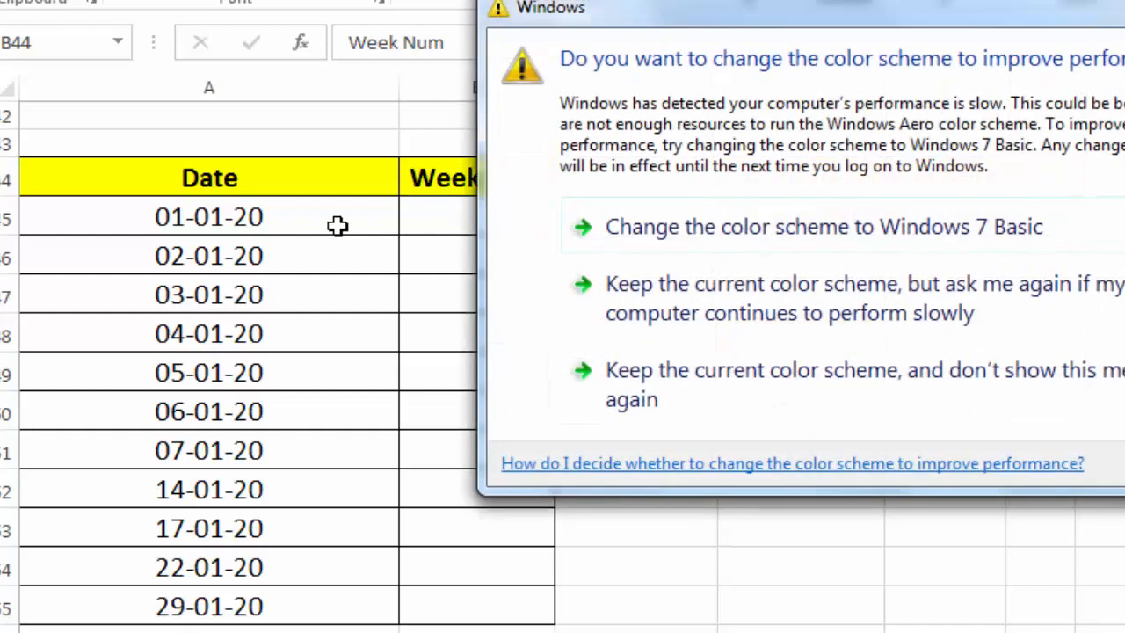
Keep the current colour scheme without further prompts, then enter =WEEKNUM(A45) in the first Week Num cell
{"action": "left_click", "coordinate": [658, 400]}
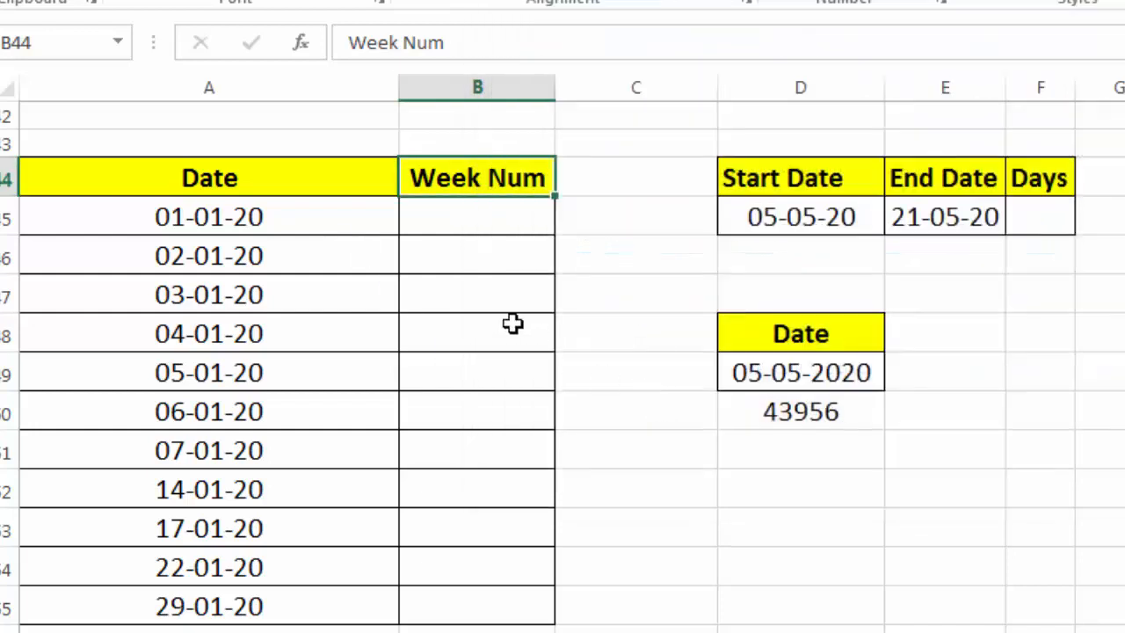
{"action": "left_click", "coordinate": [445, 226]}
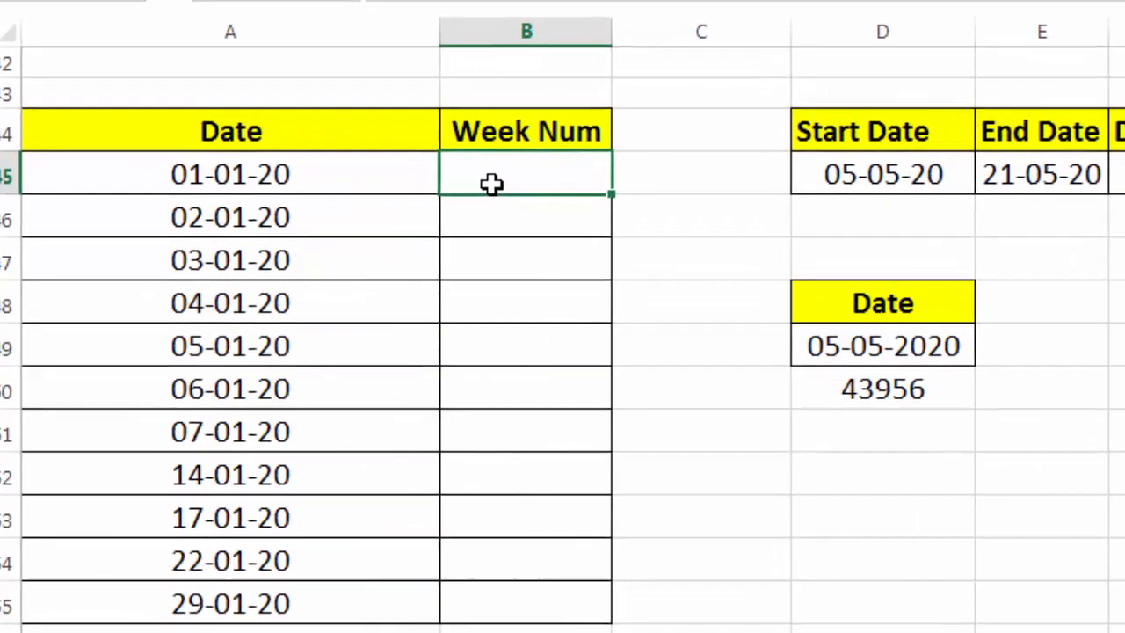
{"action": "type", "text": "="}
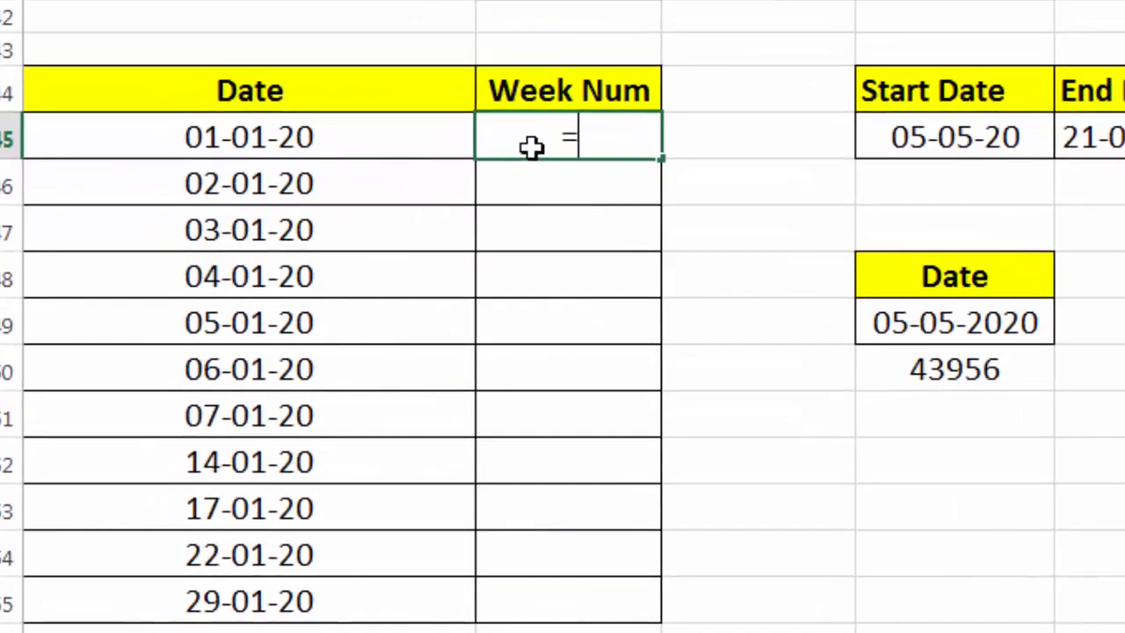
{"action": "type", "text": "Weekn"}
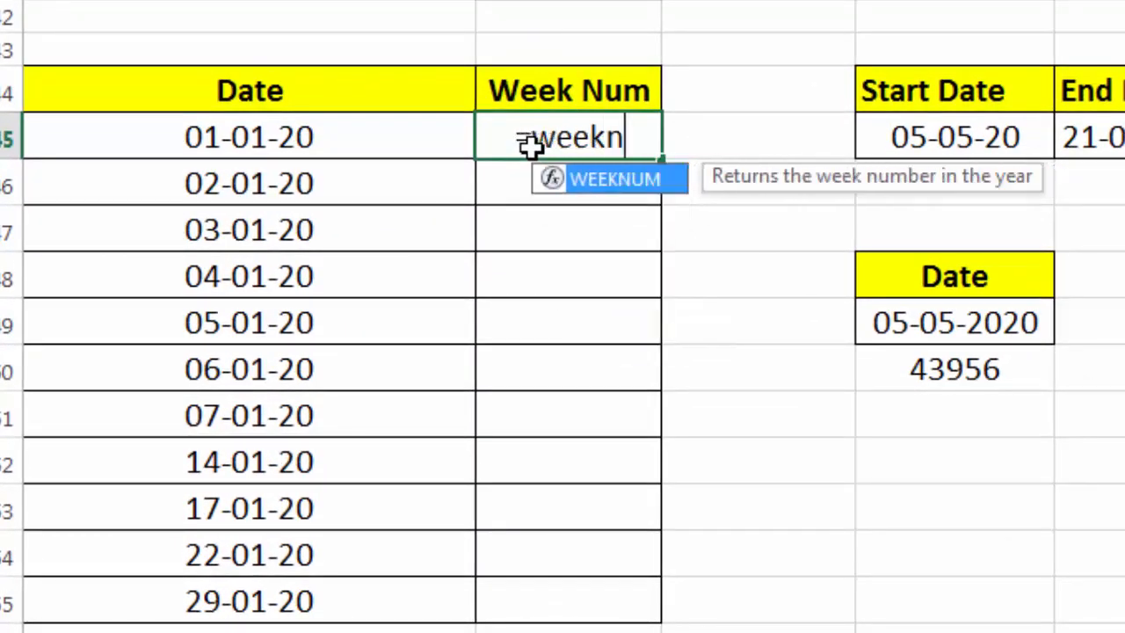
{"action": "type", "text": "um("}
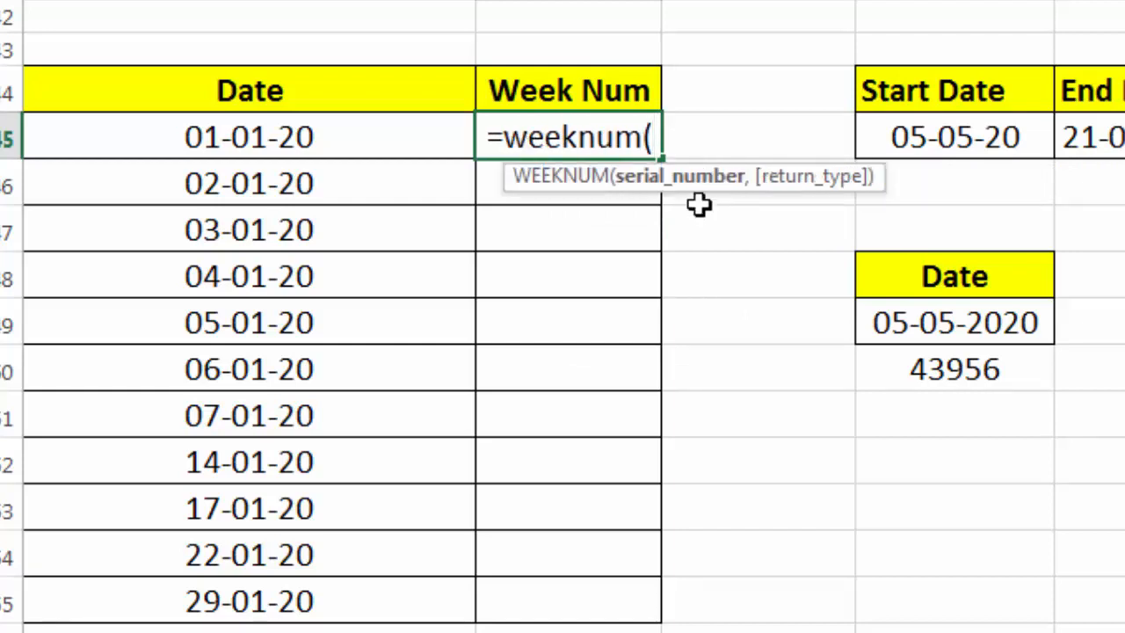
{"action": "left_click", "coordinate": [281, 132]}
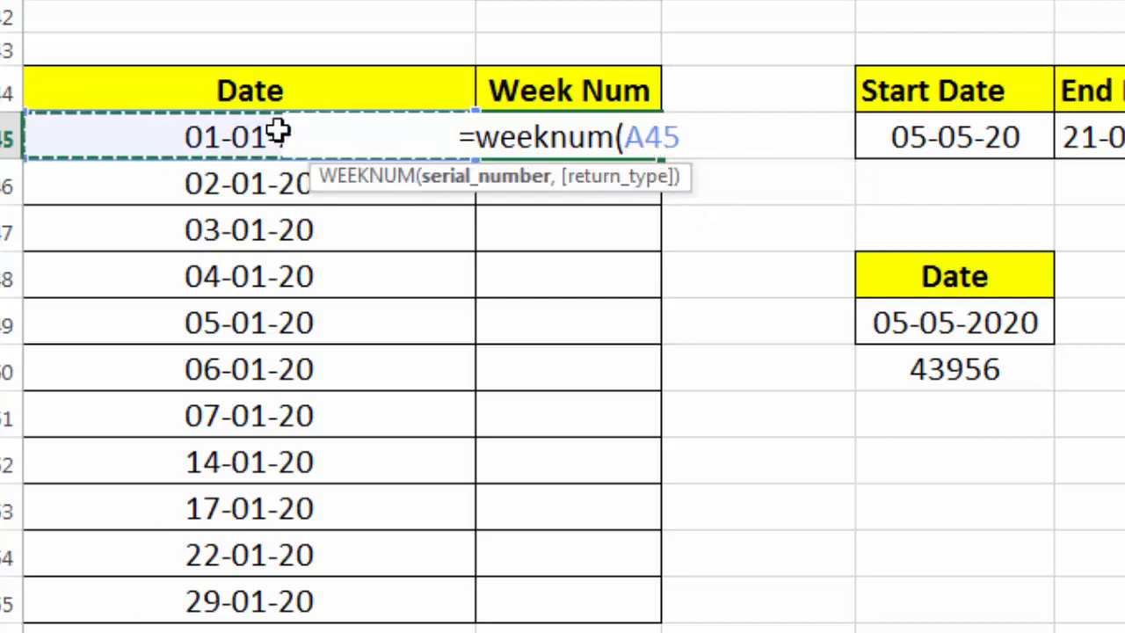
{"action": "type", "text": ")"}
{"action": "key", "text": "Return"}
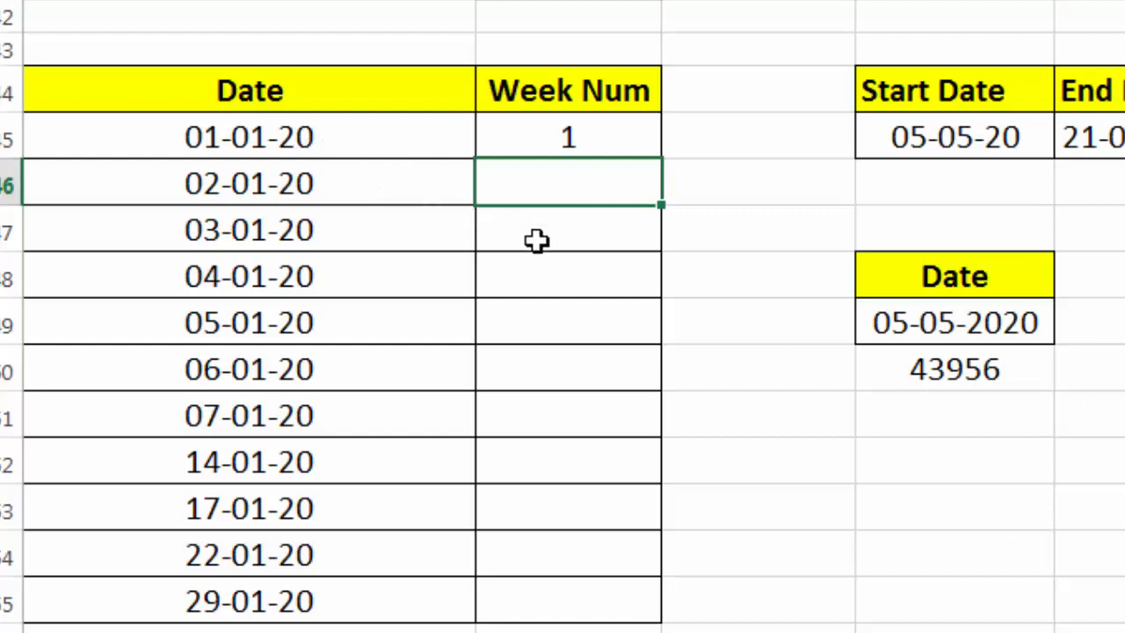
Fill the WEEKNUM formula down the Week Num column through row 55
{"action": "left_click", "coordinate": [604, 145]}
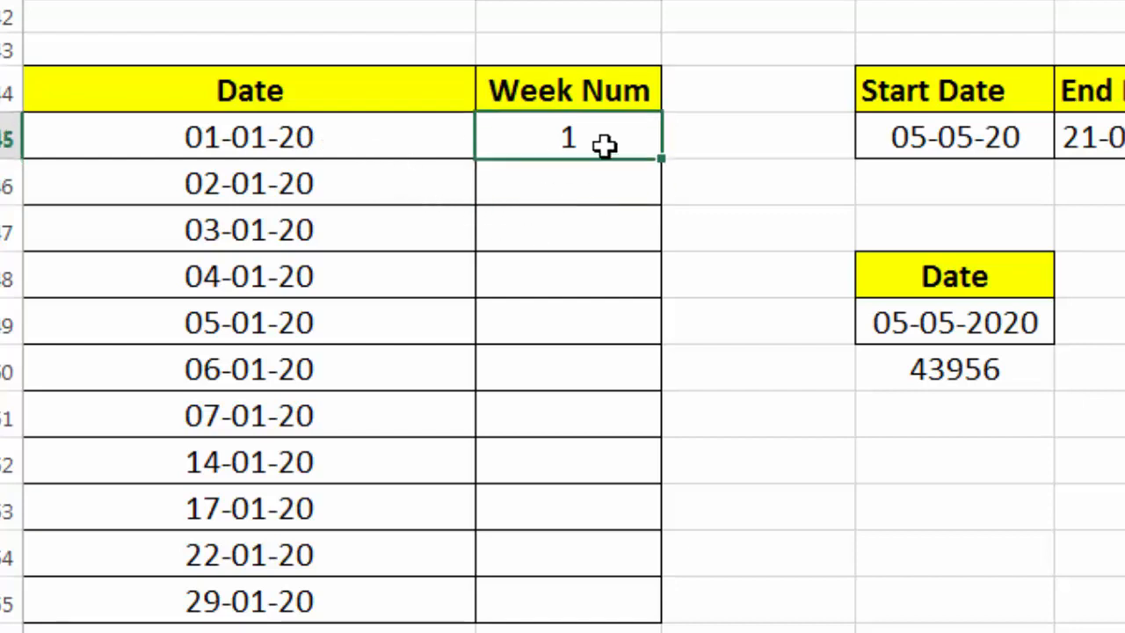
{"action": "left_click_drag", "start_coordinate": [663, 160], "coordinate": [648, 426]}
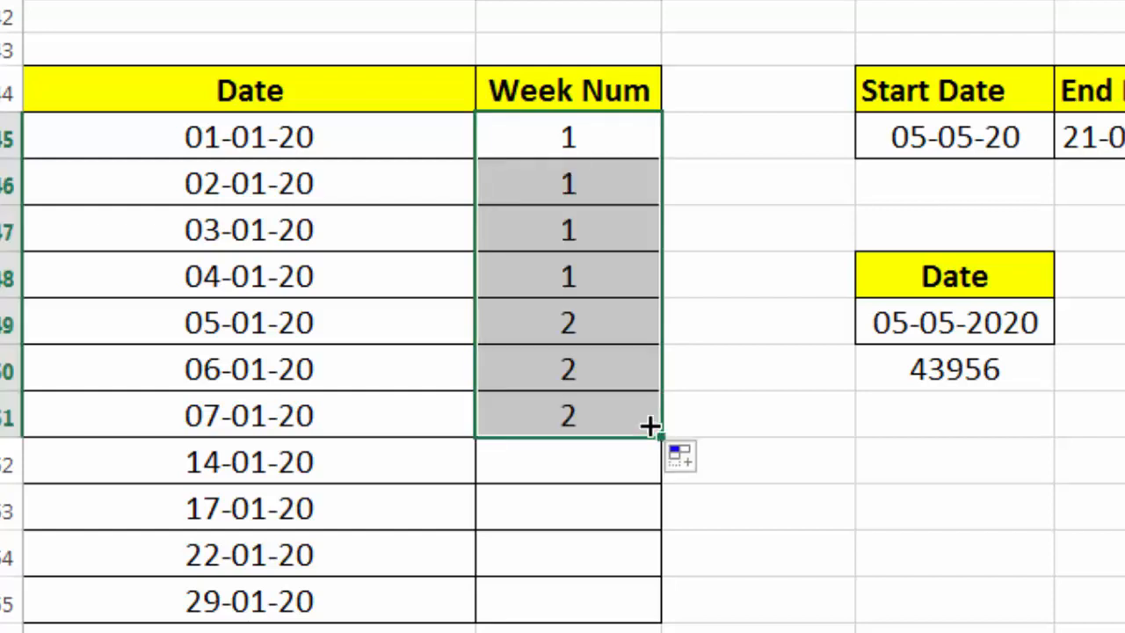
{"action": "left_click", "coordinate": [536, 327]}
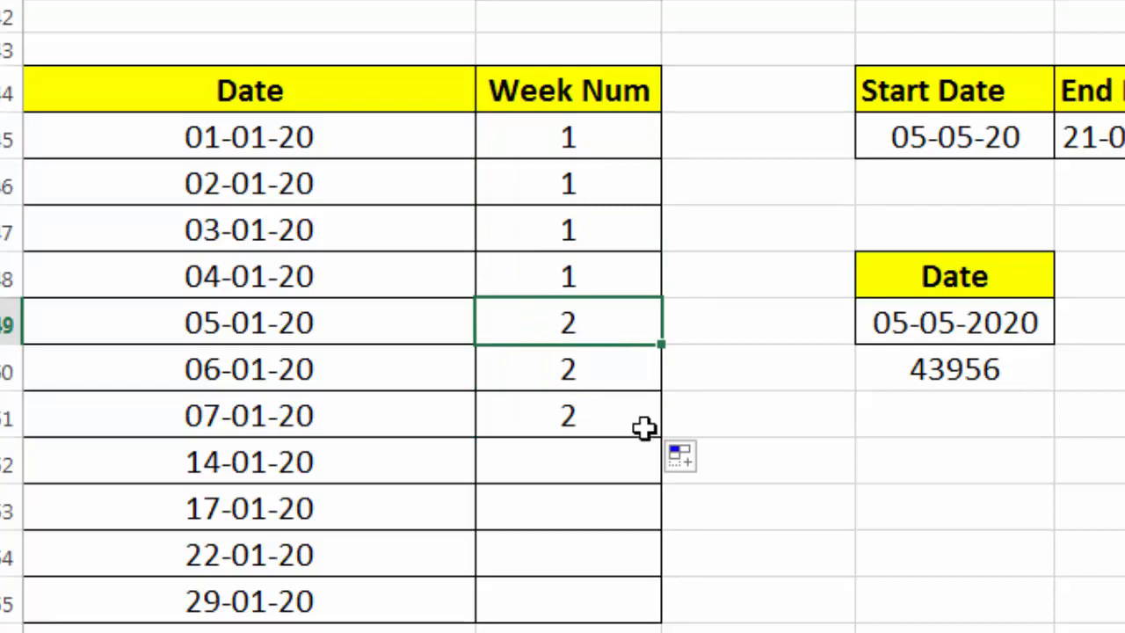
{"action": "left_click", "coordinate": [609, 424]}
{"action": "left_click_drag", "start_coordinate": [660, 445], "coordinate": [695, 601]}
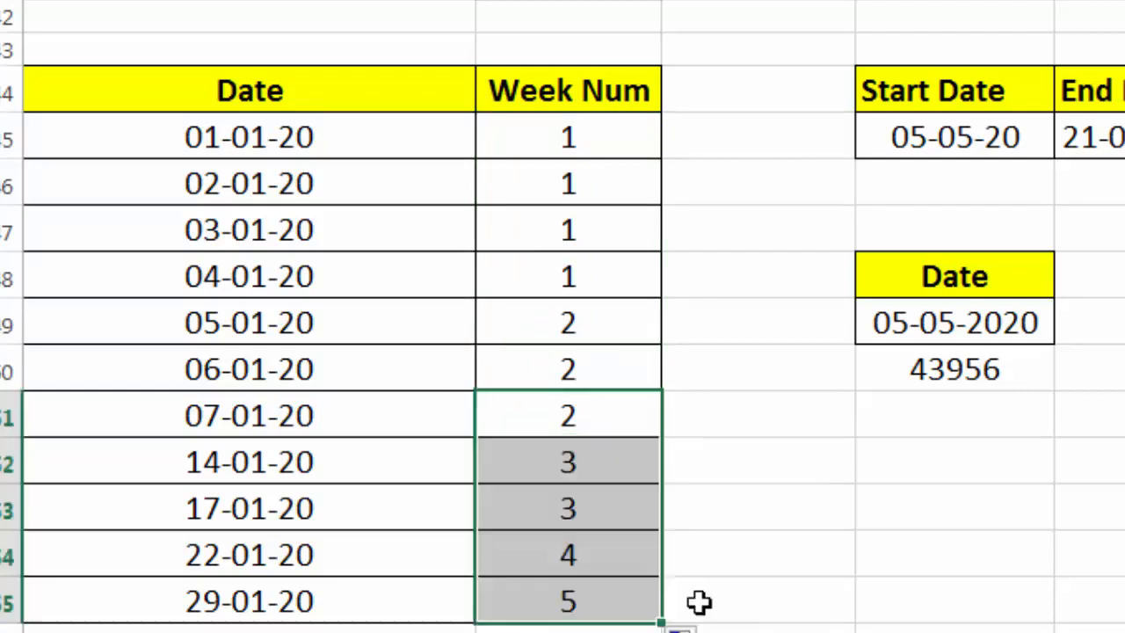
Compare the week numbers in the Week Num column against their dates
{"action": "left_click", "coordinate": [622, 468]}
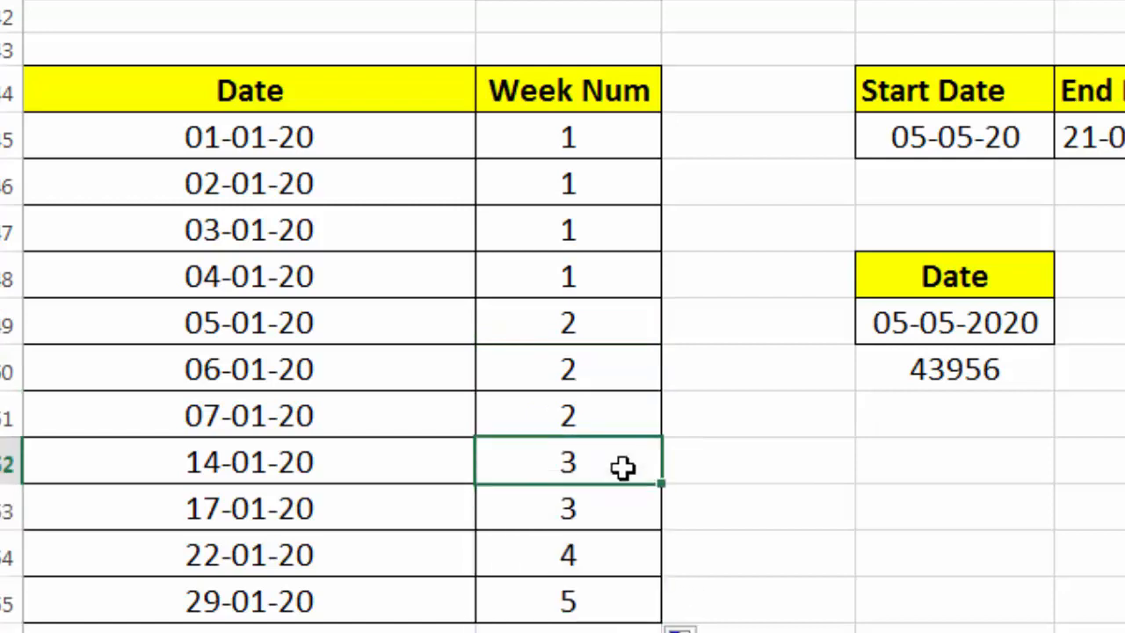
{"action": "left_click", "coordinate": [622, 563]}
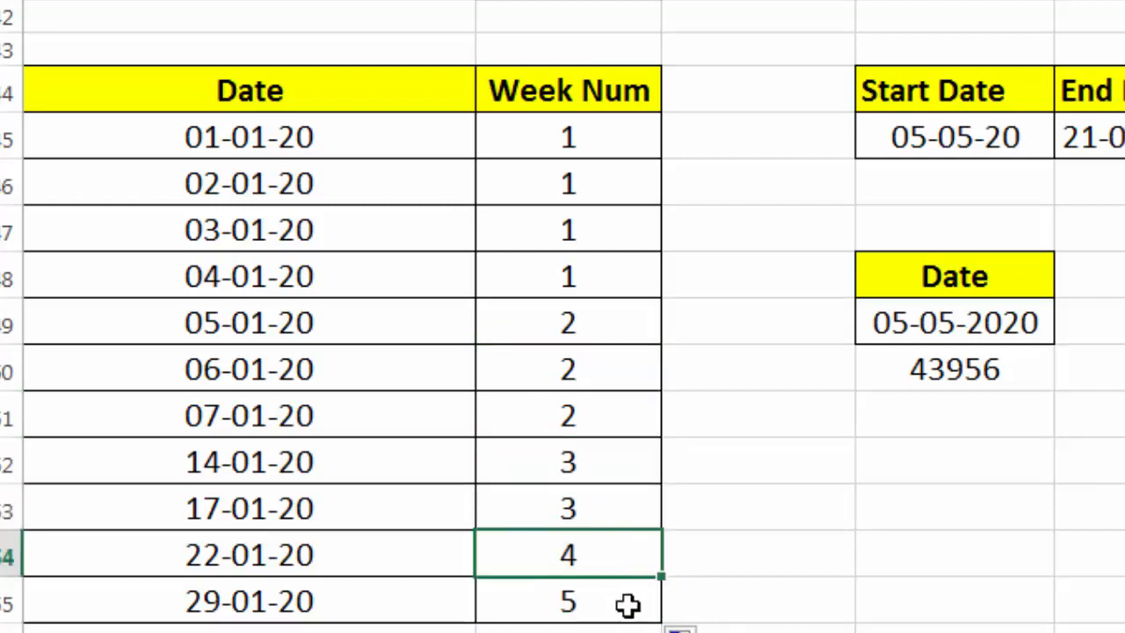
{"action": "left_click", "coordinate": [624, 602]}
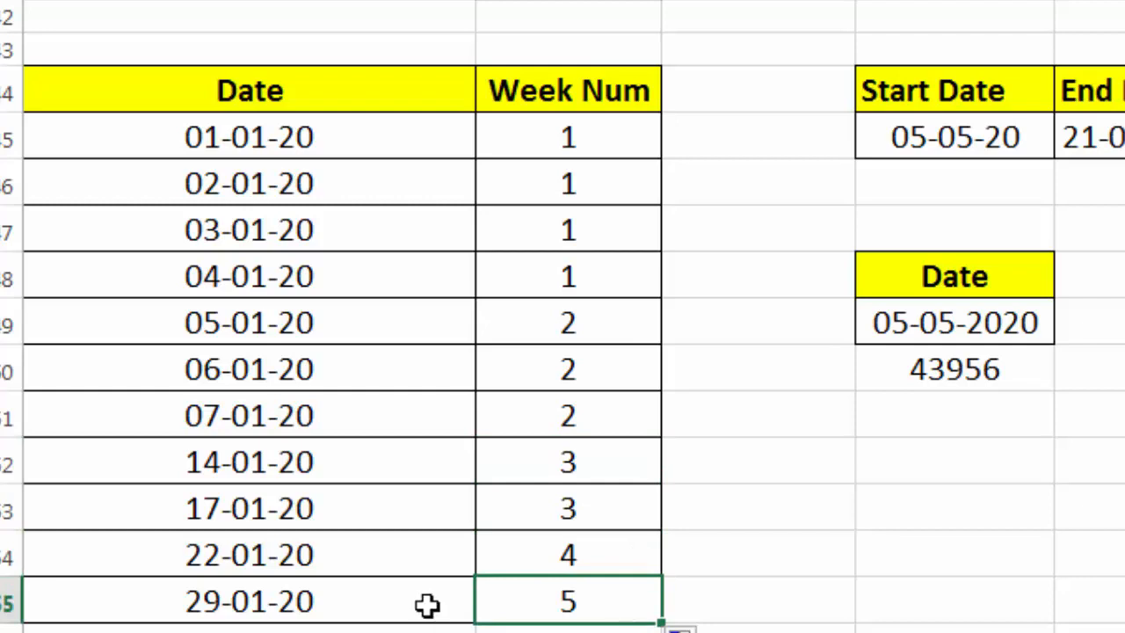
{"action": "left_click", "coordinate": [527, 139]}
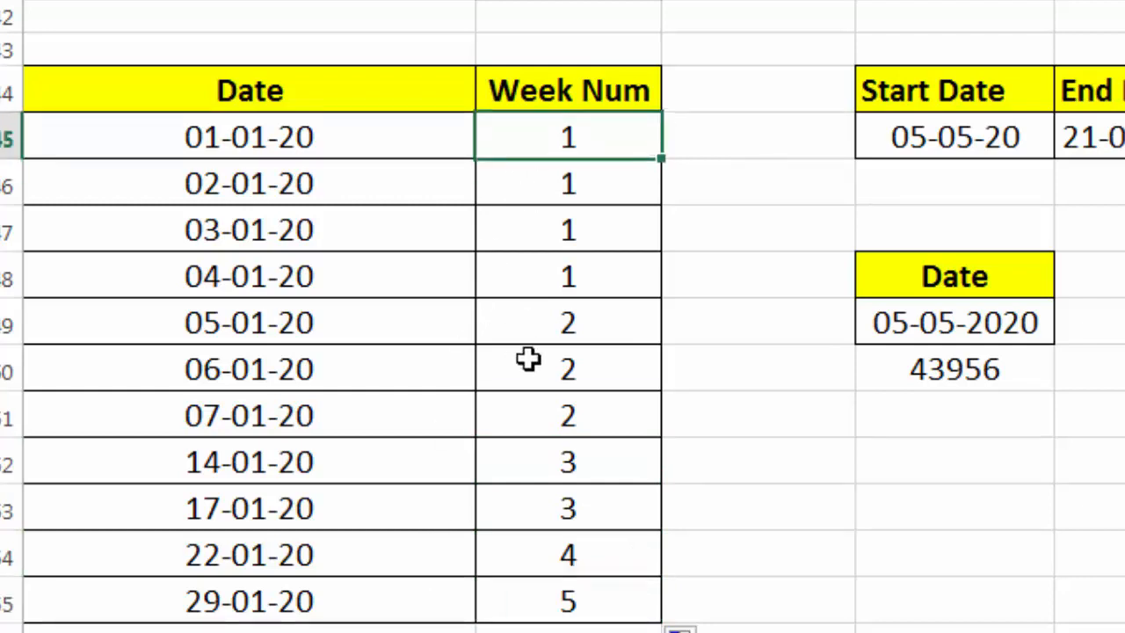
{"action": "left_click", "coordinate": [528, 409]}
{"action": "left_click", "coordinate": [528, 365]}
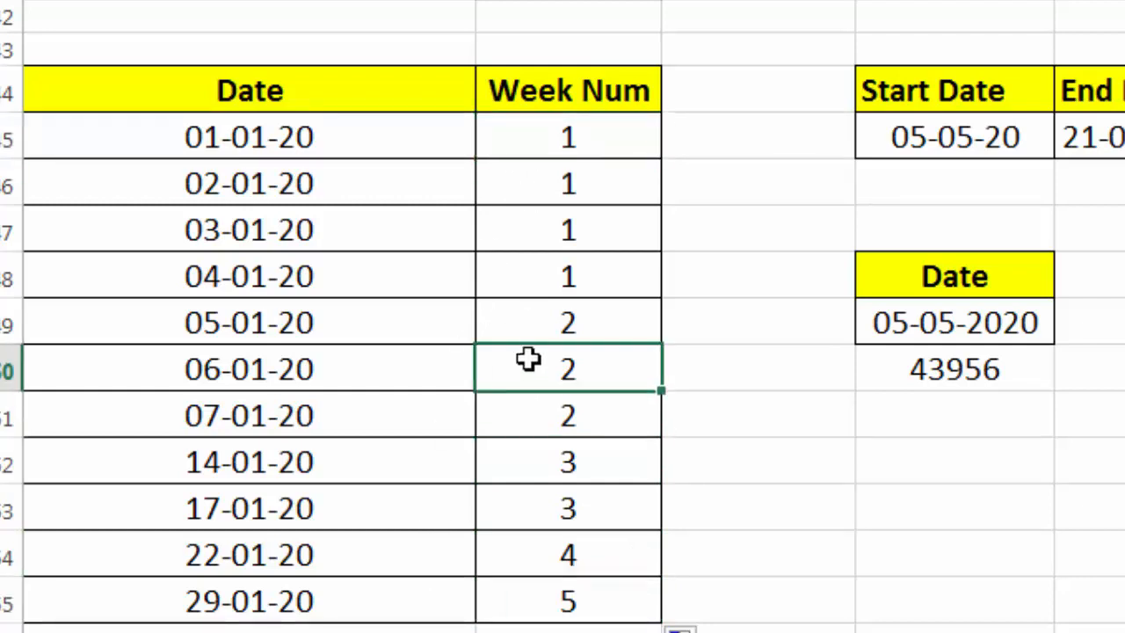
{"action": "left_click", "coordinate": [522, 329]}
{"action": "left_click", "coordinate": [520, 374]}
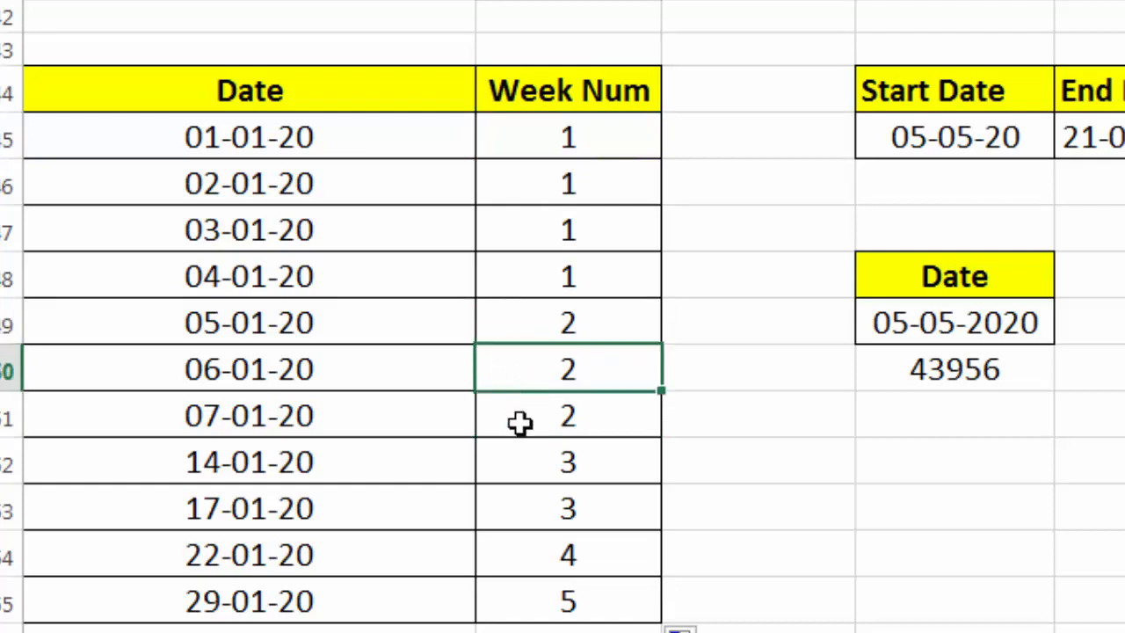
{"action": "left_click", "coordinate": [522, 422]}
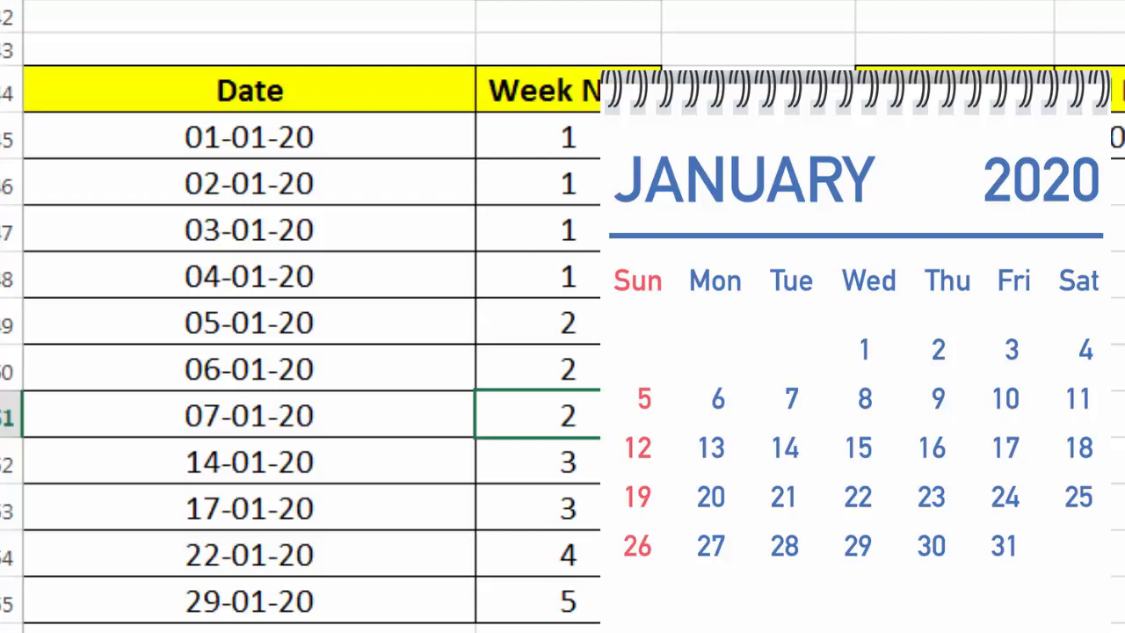
{"action": "left_click_drag", "start_coordinate": [527, 138], "coordinate": [532, 274]}
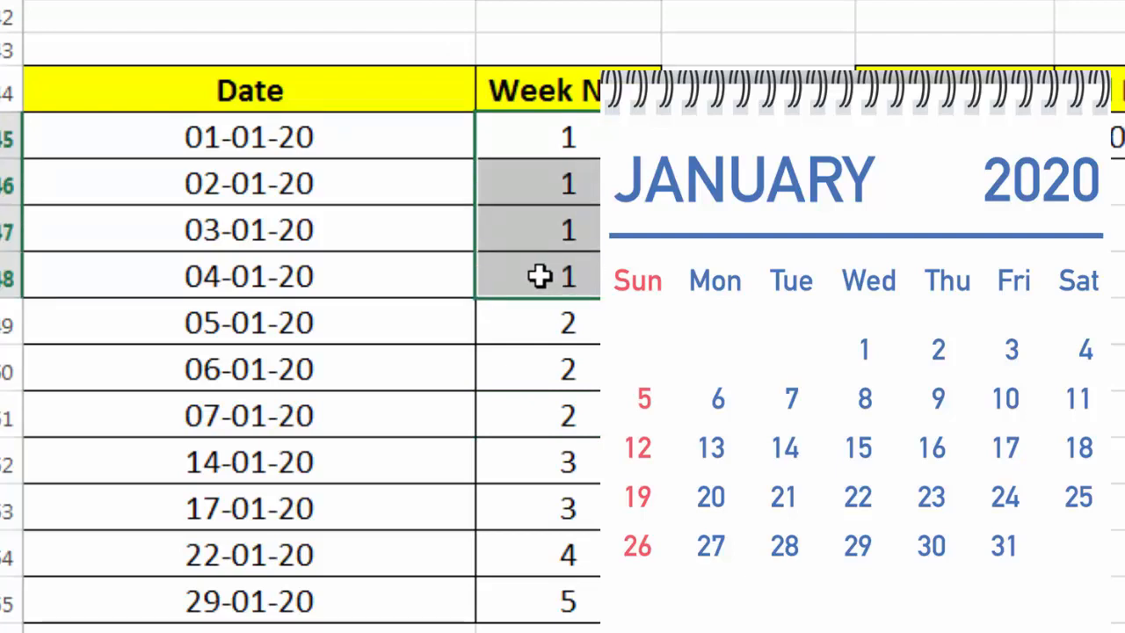
{"action": "left_click", "coordinate": [518, 144]}
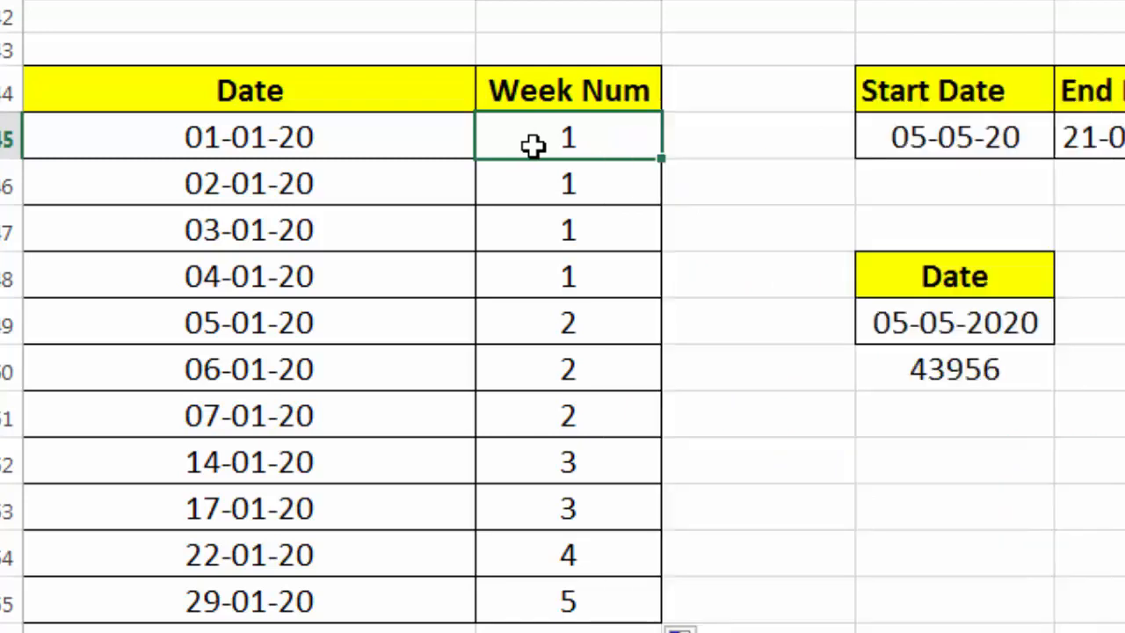
Edit the first week number formula to =WEEKNUM(A45,13) so weeks begin on Wednesday
{"action": "double_click", "coordinate": [534, 145]}
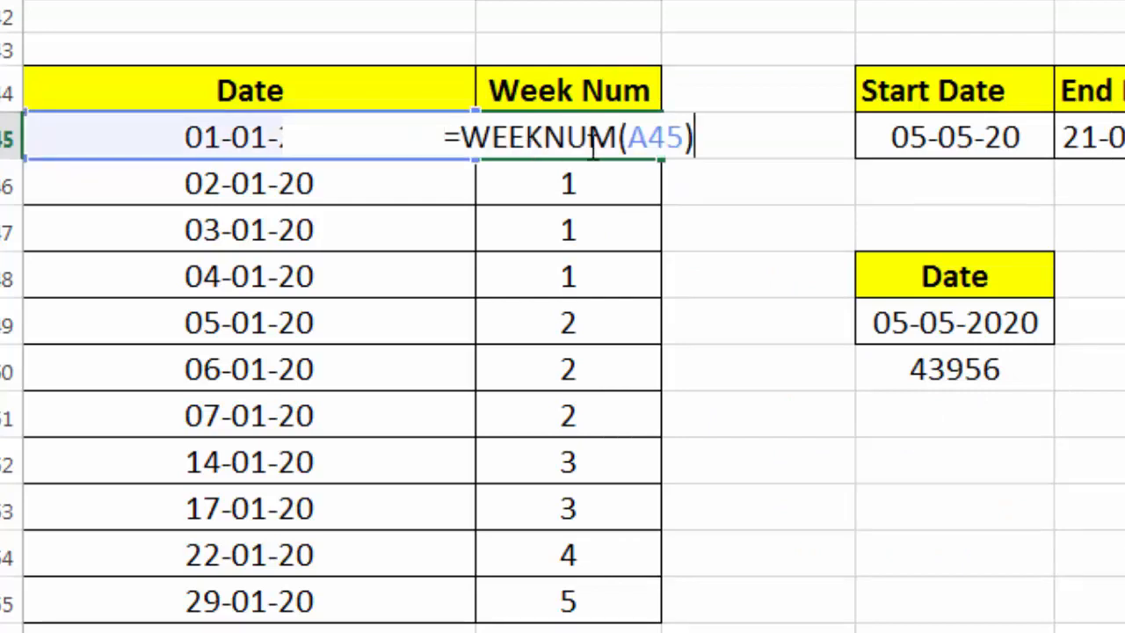
{"action": "left_click", "coordinate": [687, 140]}
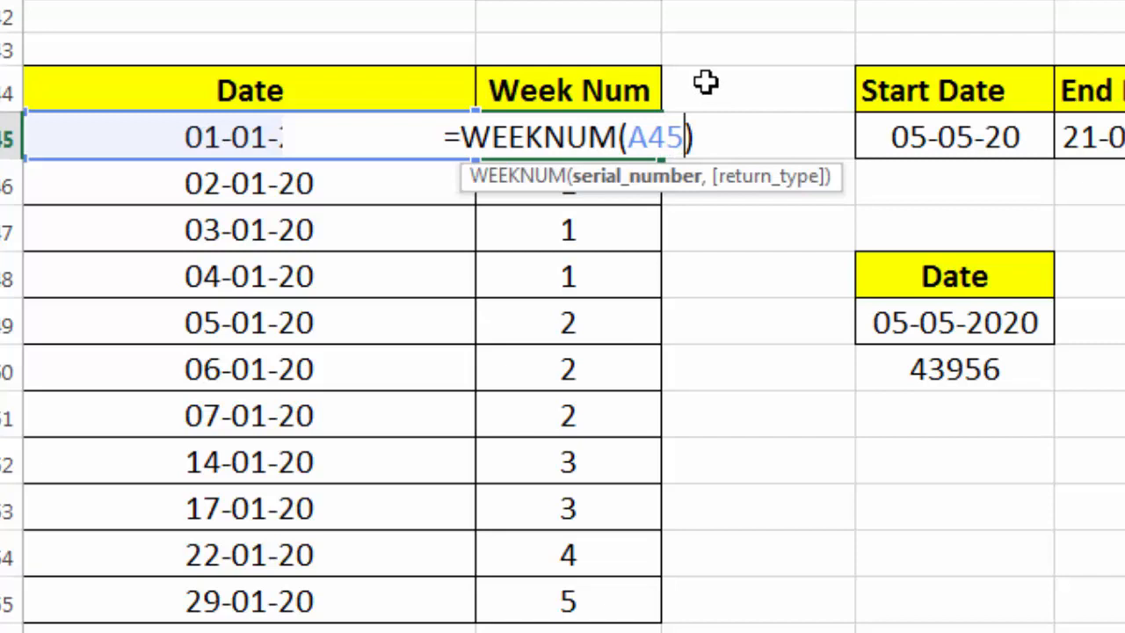
{"action": "type", "text": ","}
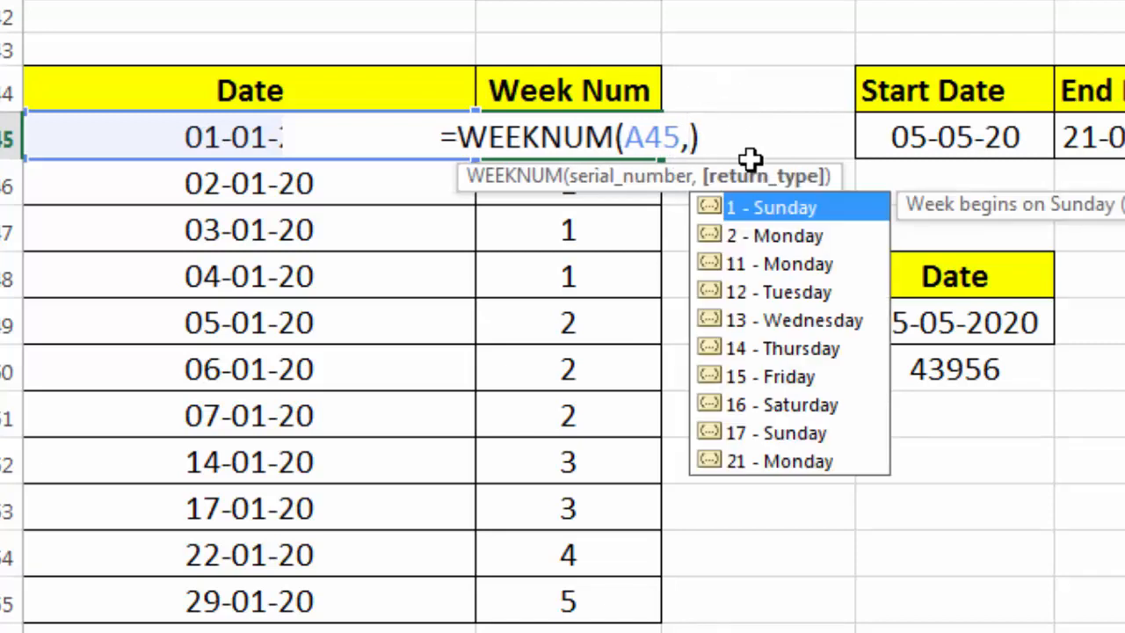
{"action": "double_click", "coordinate": [807, 321]}
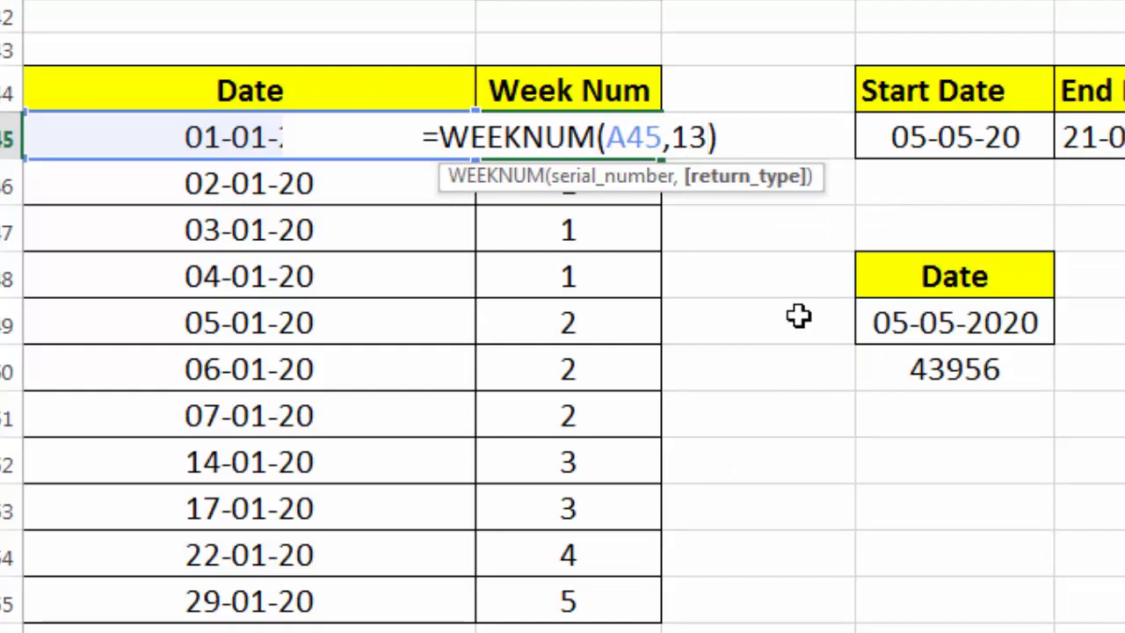
{"action": "key", "text": "Return"}
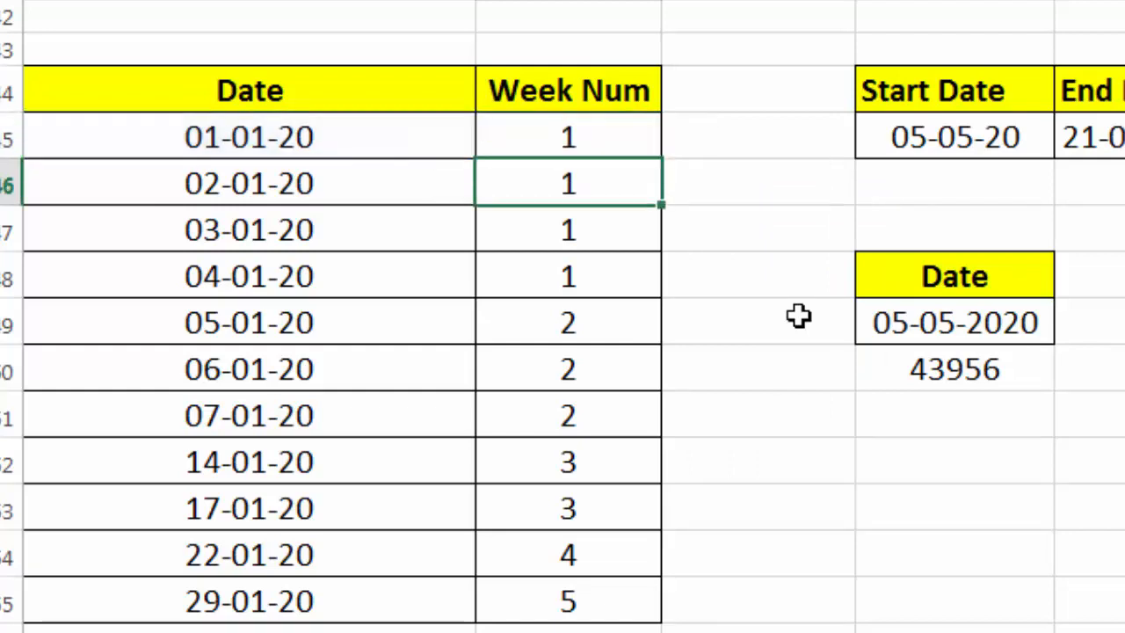
Fill the updated WEEKNUM formula down the Week Num column through row 55
{"action": "left_click", "coordinate": [612, 133]}
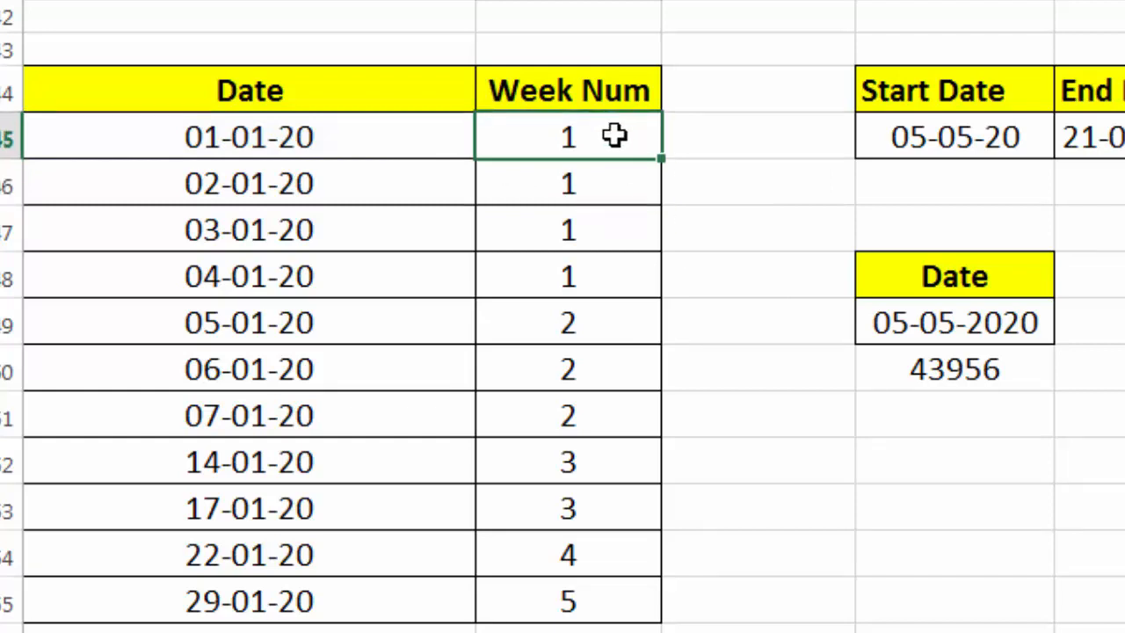
{"action": "left_click_drag", "start_coordinate": [663, 159], "coordinate": [648, 612]}
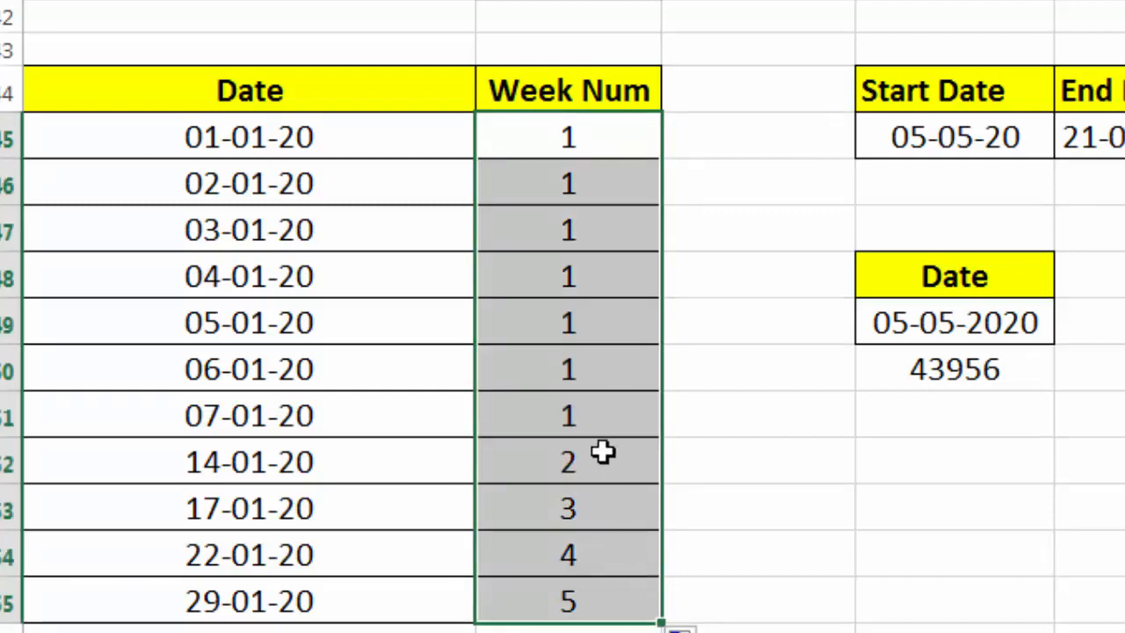
Check the recalculated week numbers against each date in the column
{"action": "left_click", "coordinate": [605, 416]}
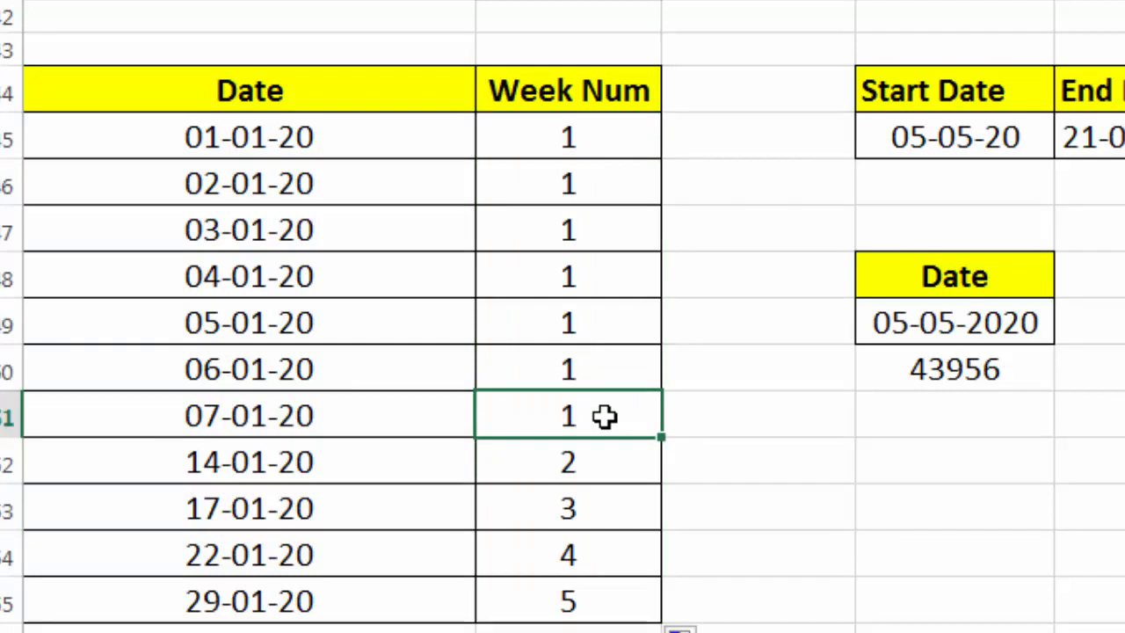
{"action": "left_click", "coordinate": [608, 457]}
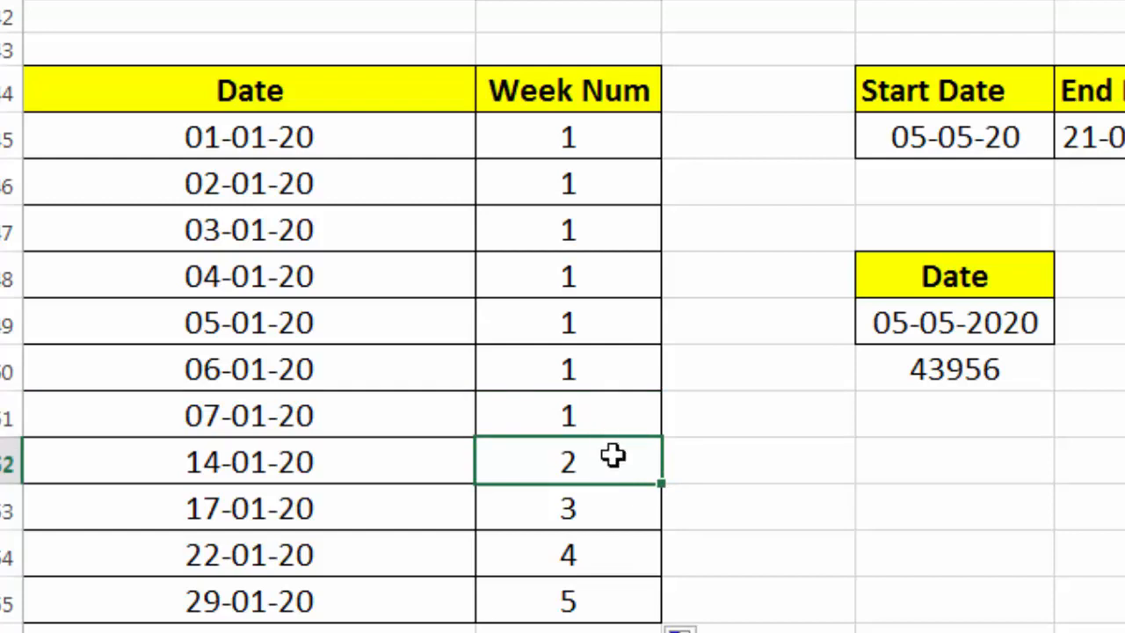
{"action": "left_click", "coordinate": [617, 518]}
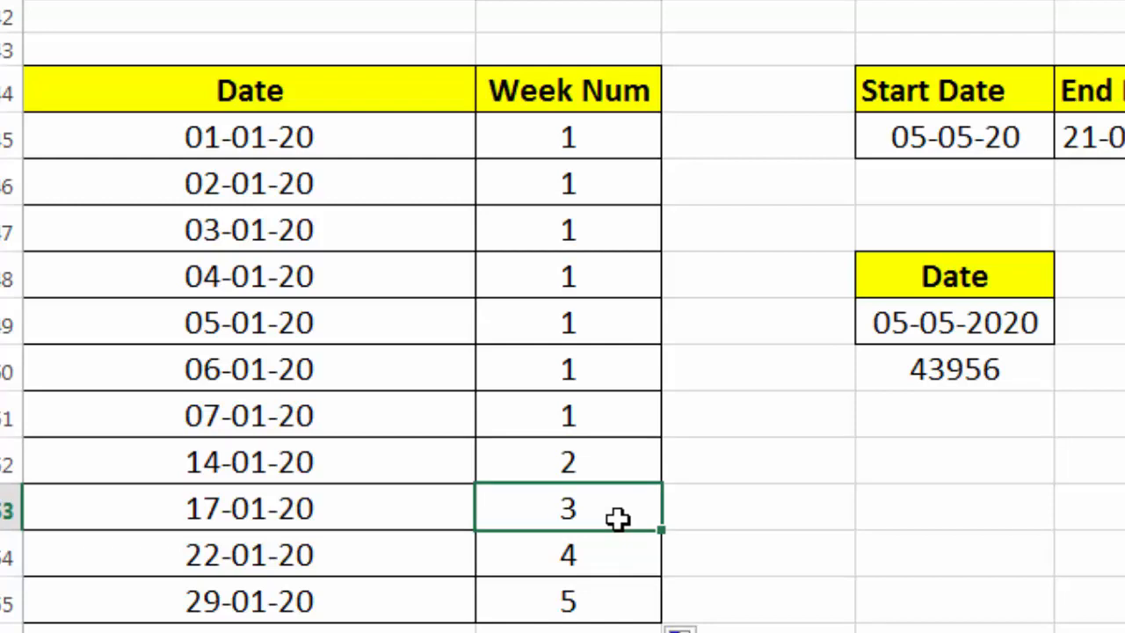
{"action": "left_click", "coordinate": [608, 552]}
{"action": "left_click", "coordinate": [596, 509]}
{"action": "left_click", "coordinate": [594, 563]}
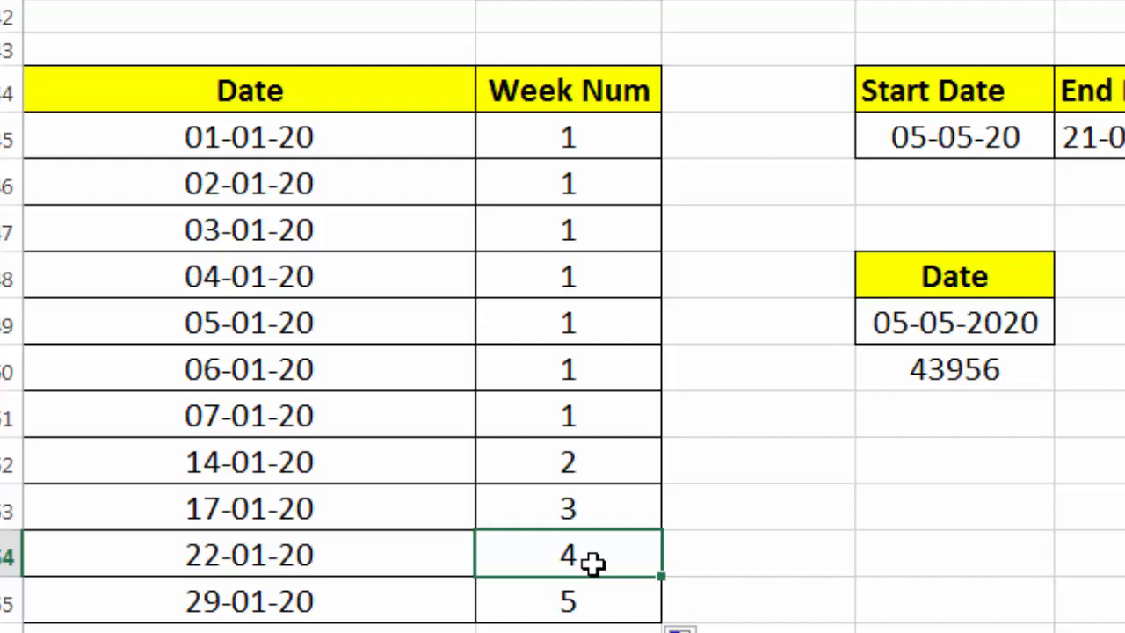
{"action": "left_click", "coordinate": [594, 601]}
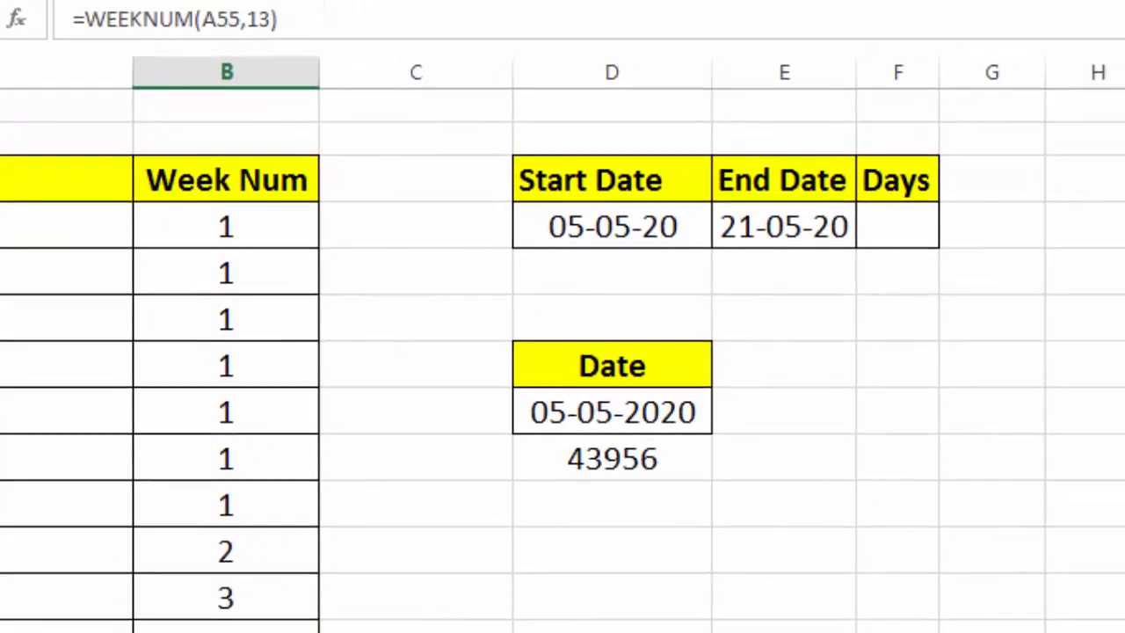
{"action": "left_click", "coordinate": [394, 462]}
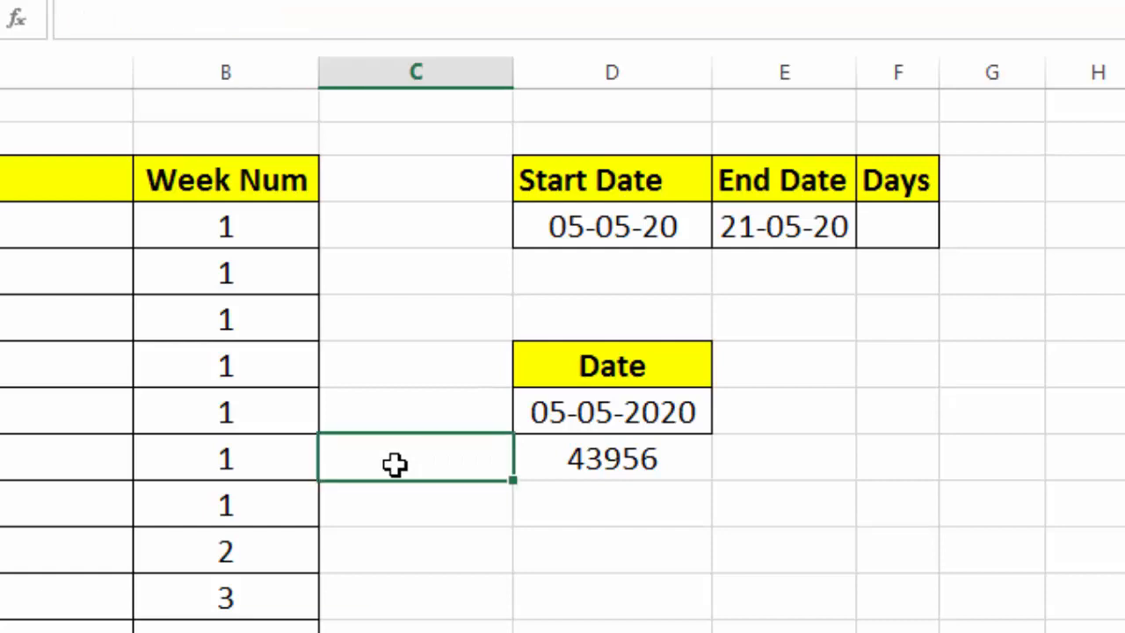
{"action": "left_click", "coordinate": [587, 547]}
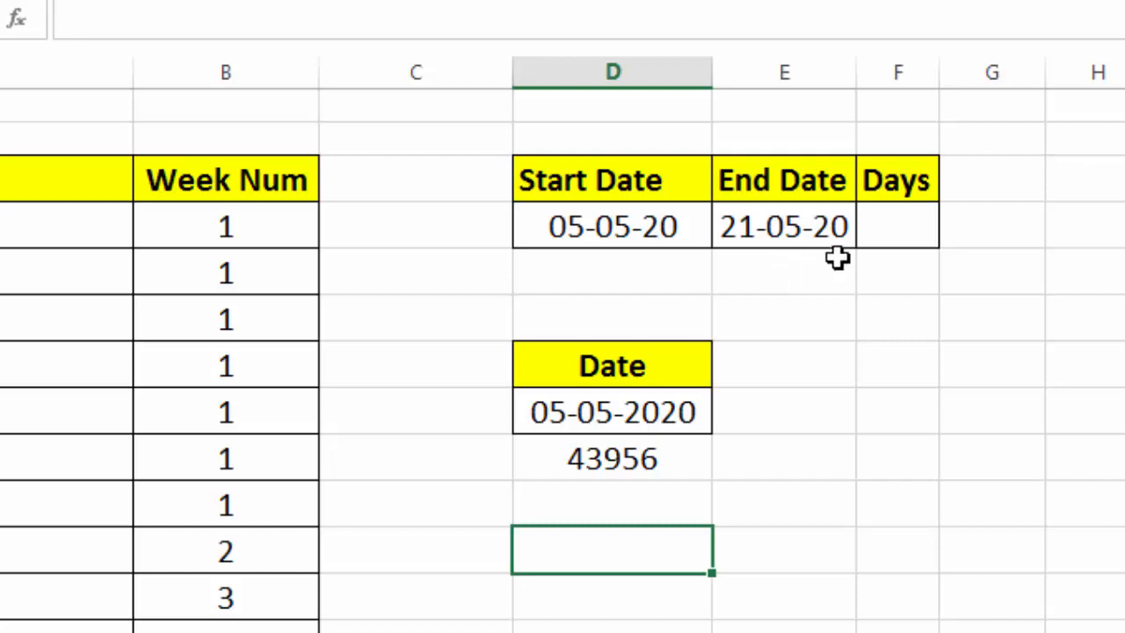
Calculate the days by subtracting the start date from the end date in the Days cell, then clear it
{"action": "left_click", "coordinate": [881, 230]}
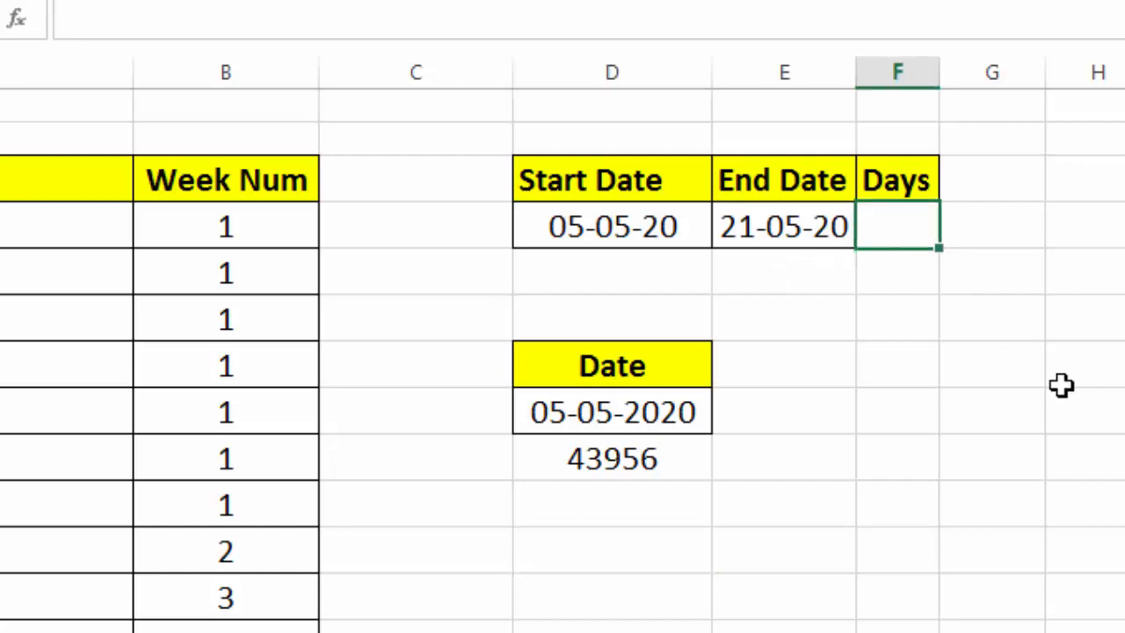
{"action": "type", "text": "="}
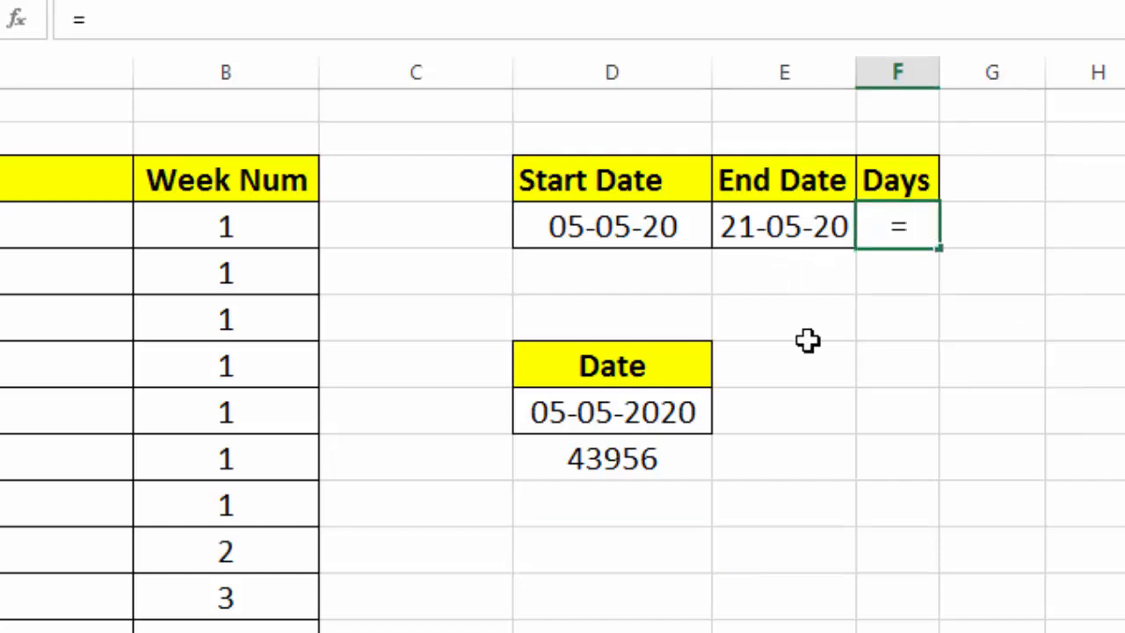
{"action": "left_click", "coordinate": [766, 228]}
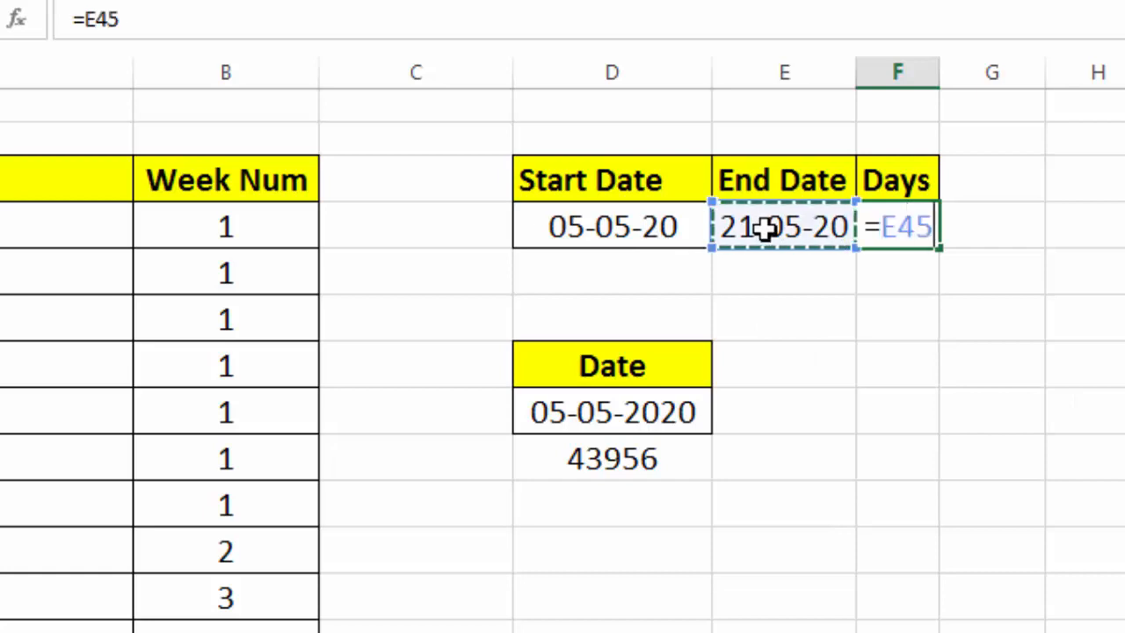
{"action": "type", "text": "-"}
{"action": "left_click", "coordinate": [647, 224]}
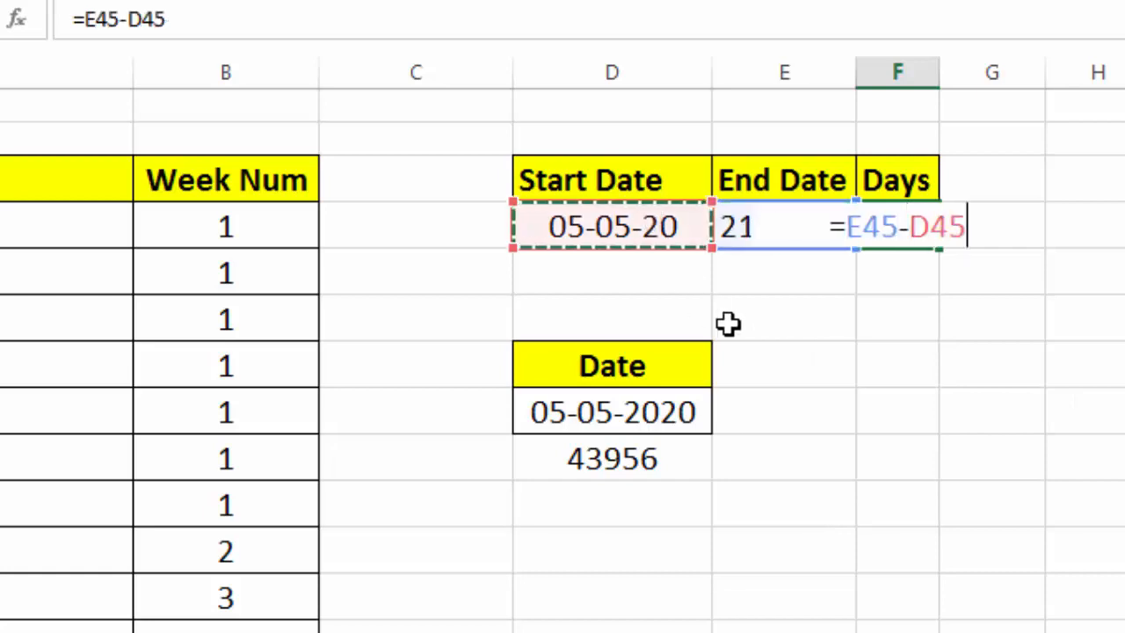
{"action": "key", "text": "Return"}
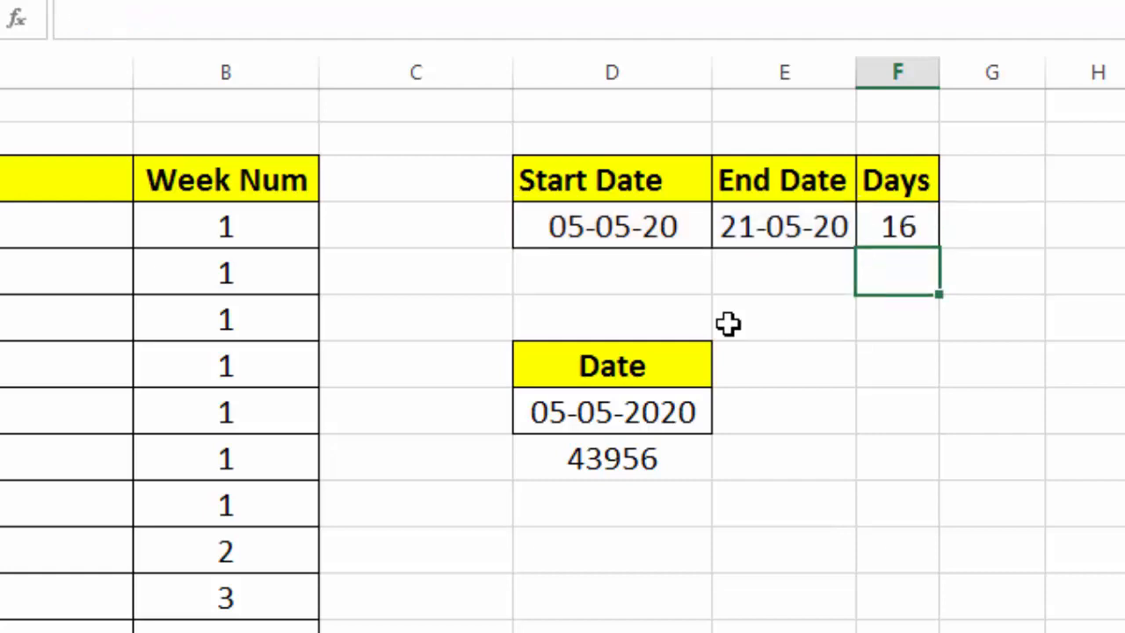
{"action": "key", "text": "Up"}
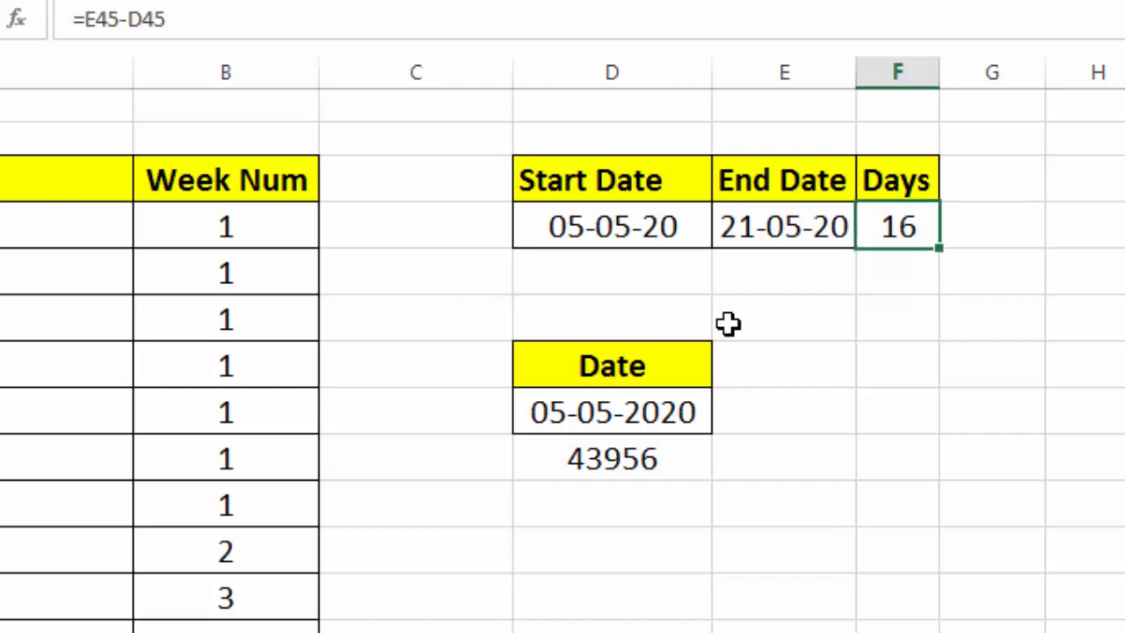
{"action": "key", "text": "Delete"}
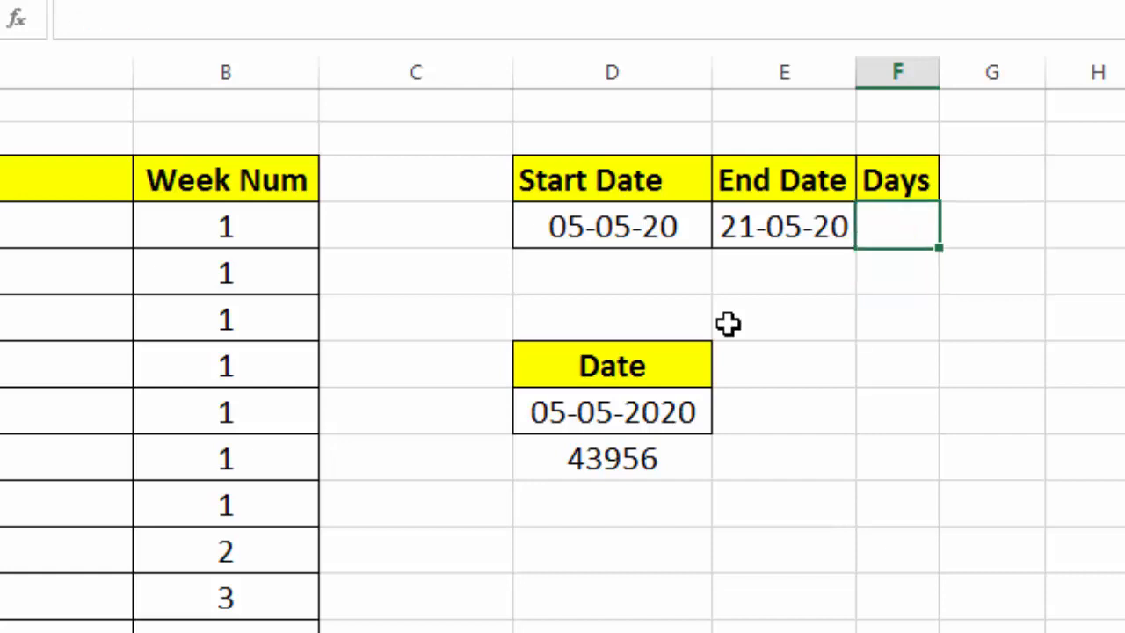
Enter =DAYS(E45,D45) in the Days cell to count days between the end and start dates
{"action": "type", "text": "=days("}
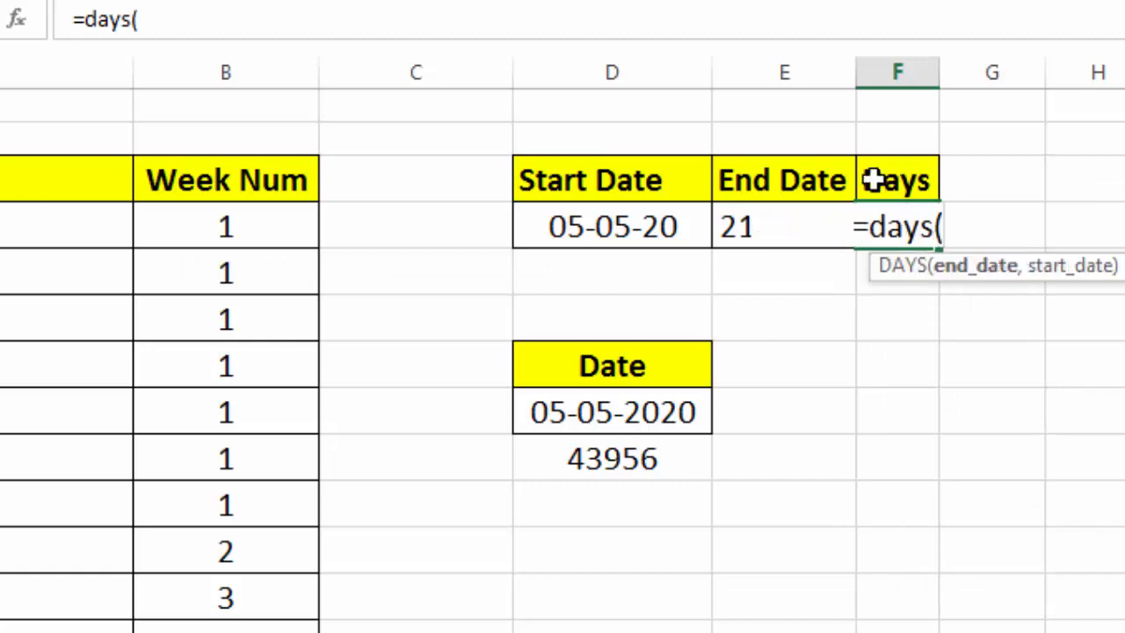
{"action": "left_click", "coordinate": [694, 242]}
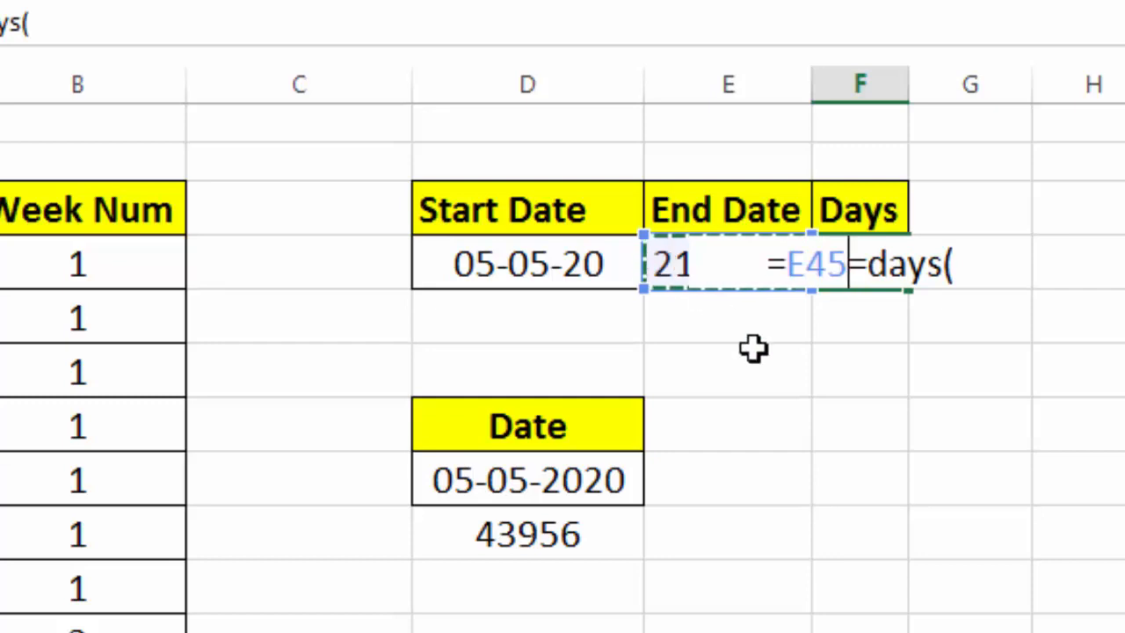
{"action": "key", "text": "BackSpace"}
{"action": "key", "text": "BackSpace"}
{"action": "key", "text": "BackSpace"}
{"action": "key", "text": "BackSpace"}
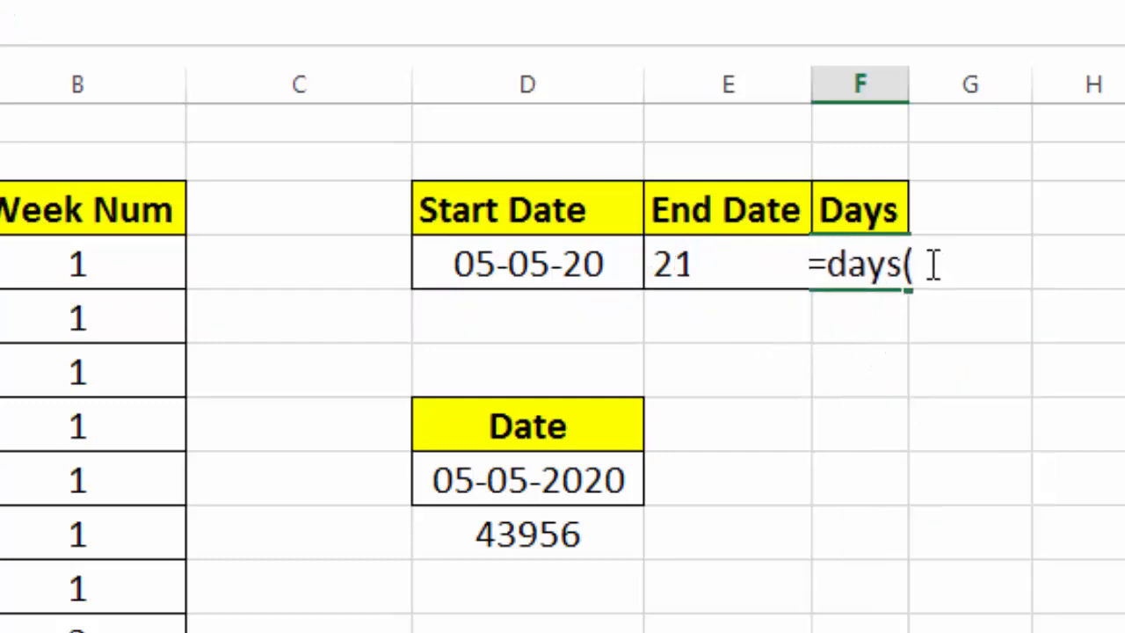
{"action": "left_click", "coordinate": [659, 261]}
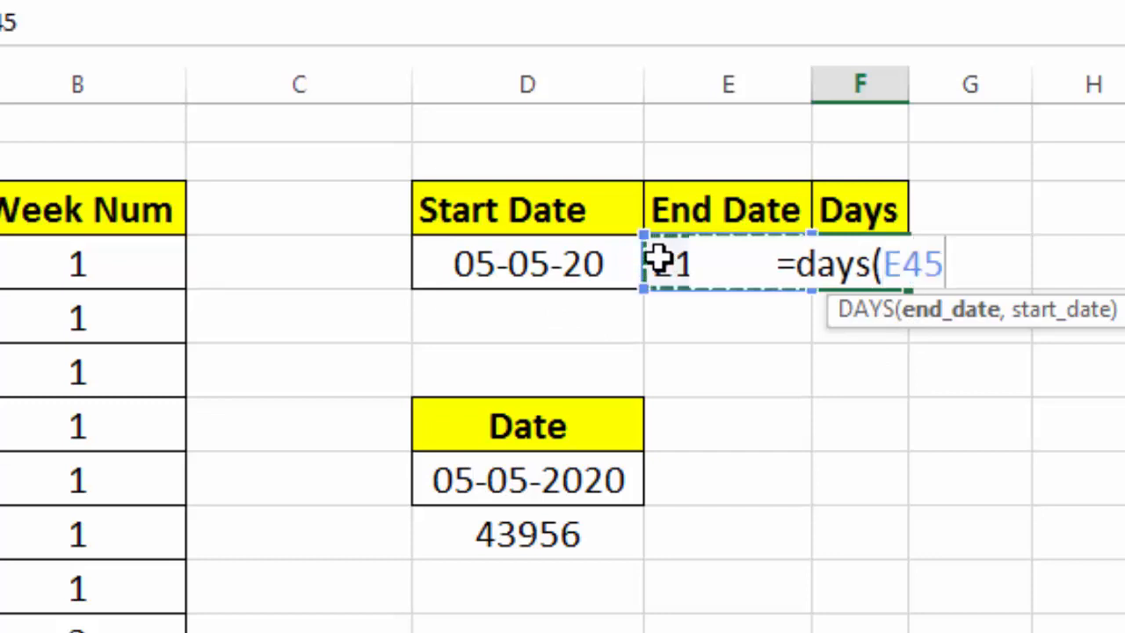
{"action": "type", "text": ","}
{"action": "left_click", "coordinate": [502, 263]}
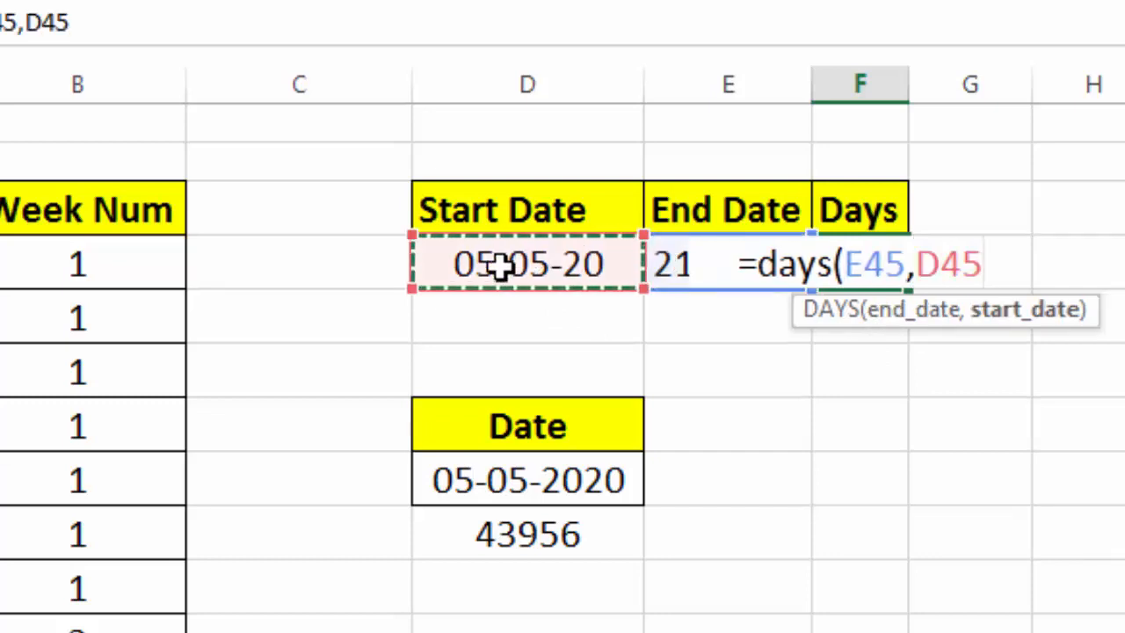
{"action": "type", "text": ")"}
{"action": "key", "text": "Return"}
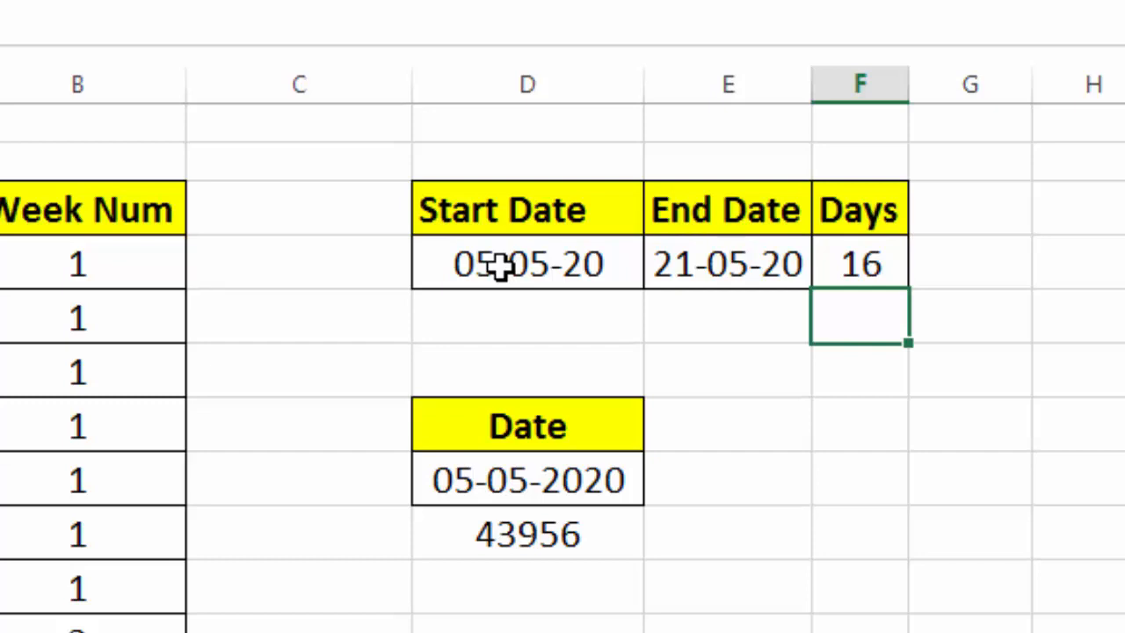
Copy the start date into the empty cell directly below it
{"action": "left_click", "coordinate": [508, 330]}
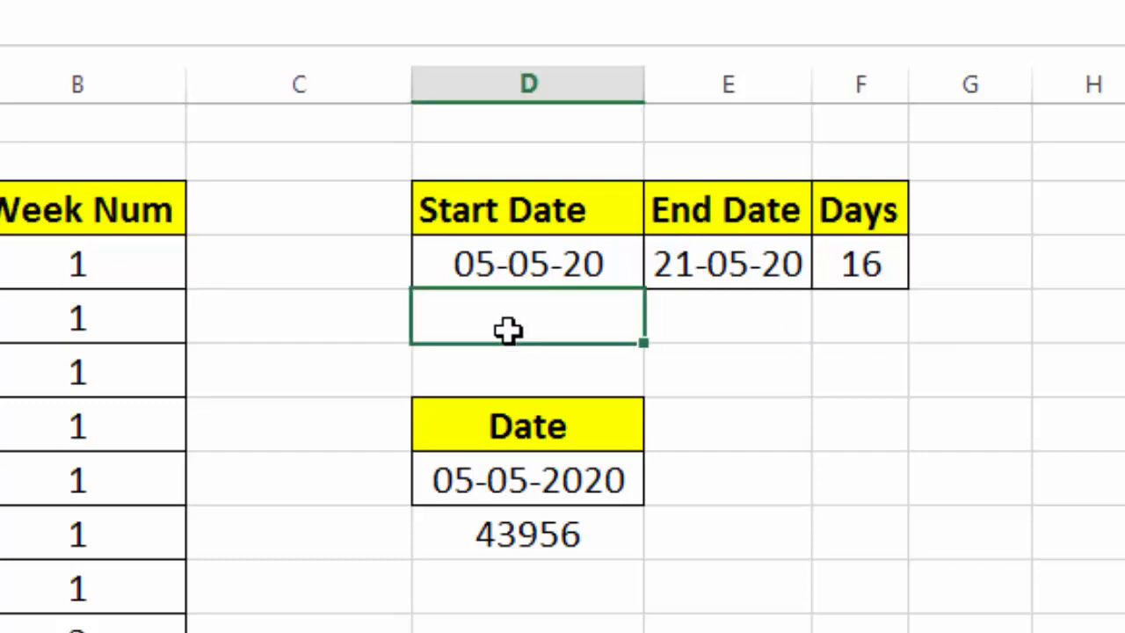
{"action": "left_click", "coordinate": [511, 262]}
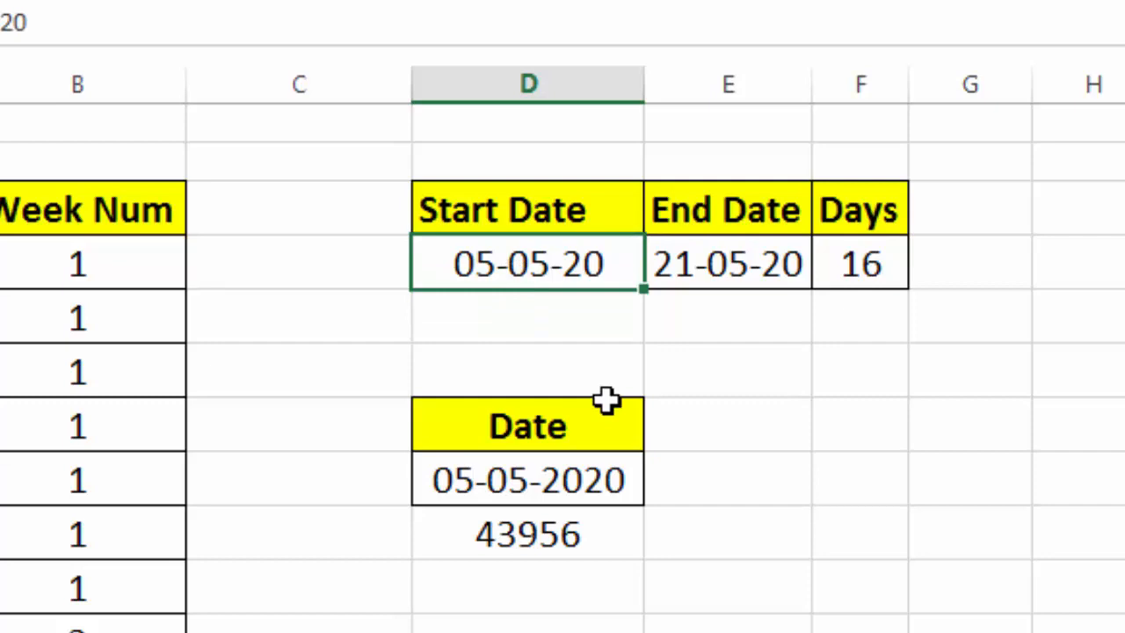
{"action": "key", "text": "ctrl+c"}
{"action": "left_click", "coordinate": [519, 326]}
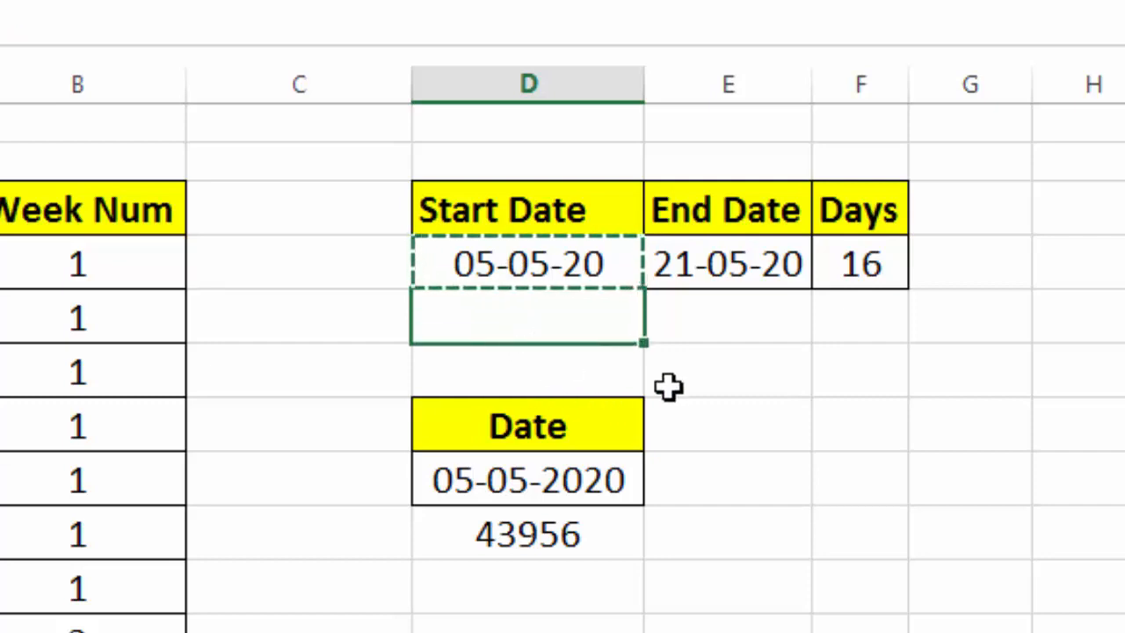
{"action": "key", "text": "ctrl+v"}
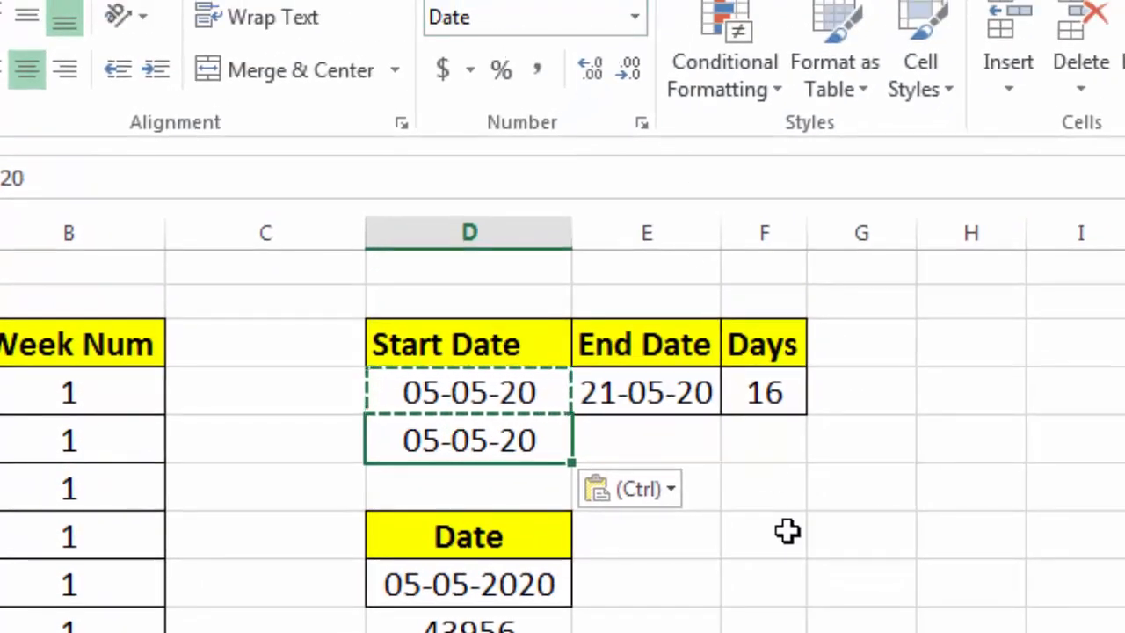
Format the copied date cell as Number and remove both decimal places
{"action": "left_click", "coordinate": [634, 20]}
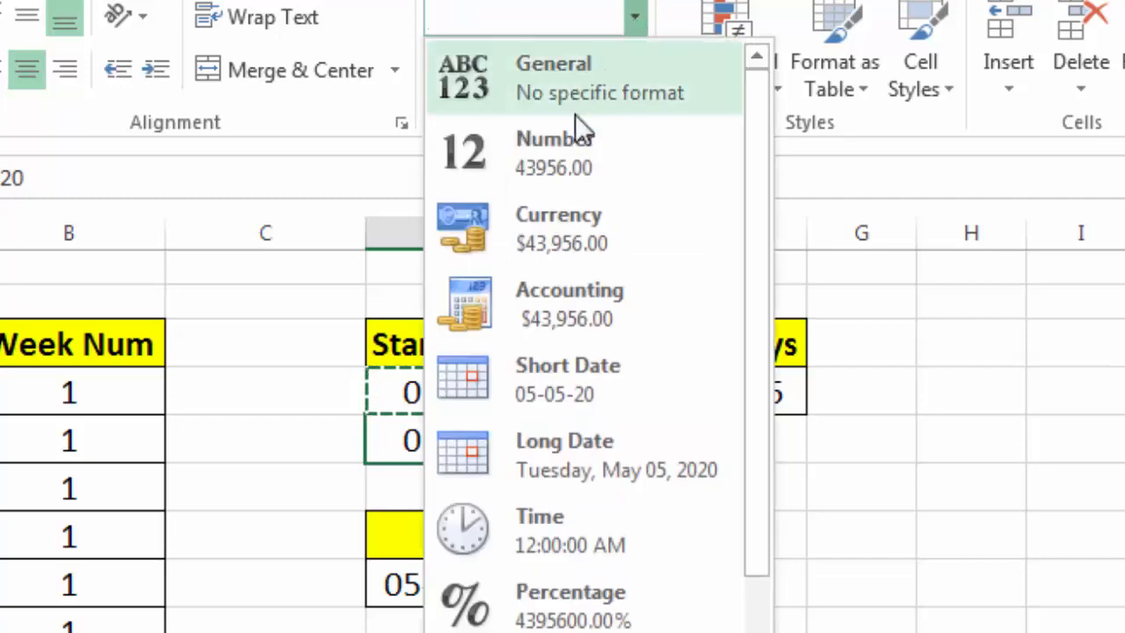
{"action": "left_click", "coordinate": [553, 165]}
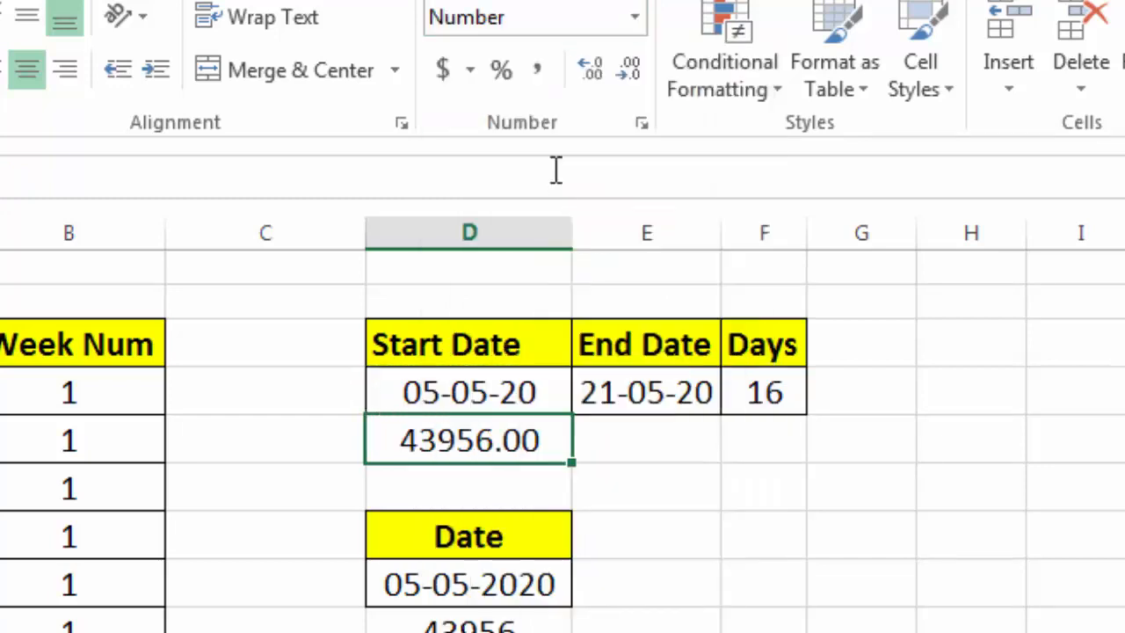
{"action": "left_click", "coordinate": [629, 72]}
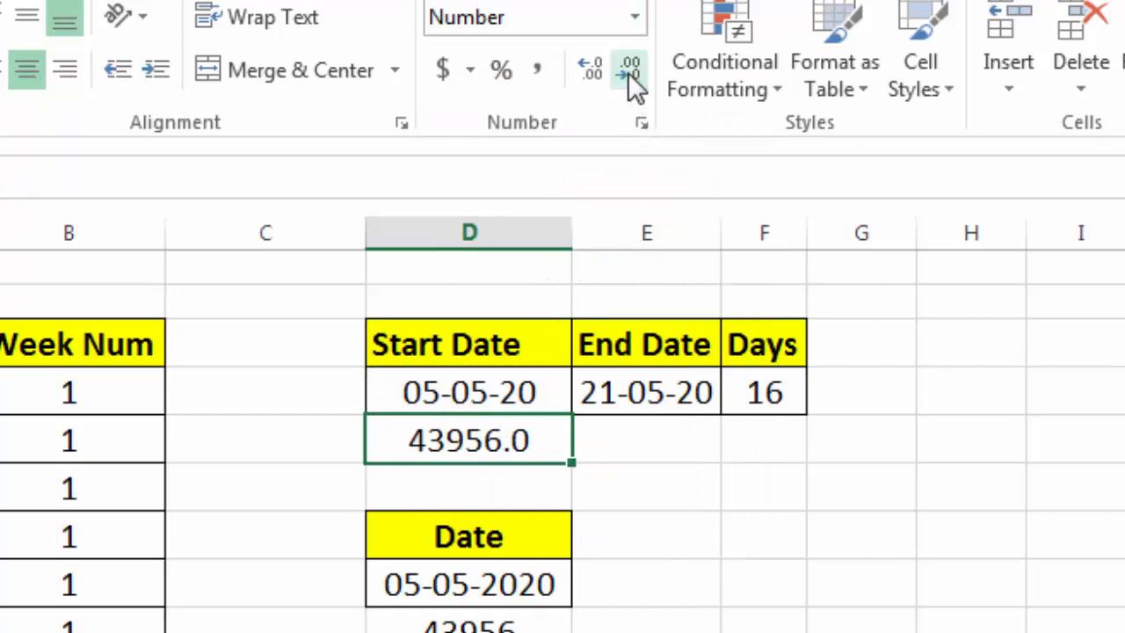
{"action": "left_click", "coordinate": [627, 72]}
{"action": "left_click", "coordinate": [639, 490]}
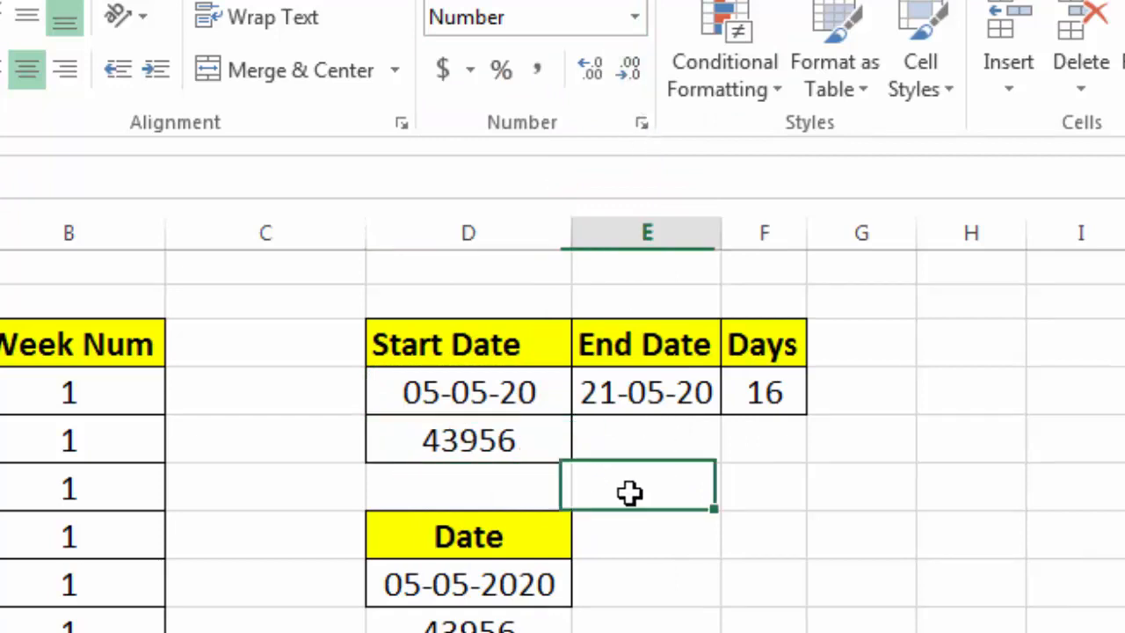
Reformat the copied cell back to Short Date
{"action": "left_click", "coordinate": [507, 450]}
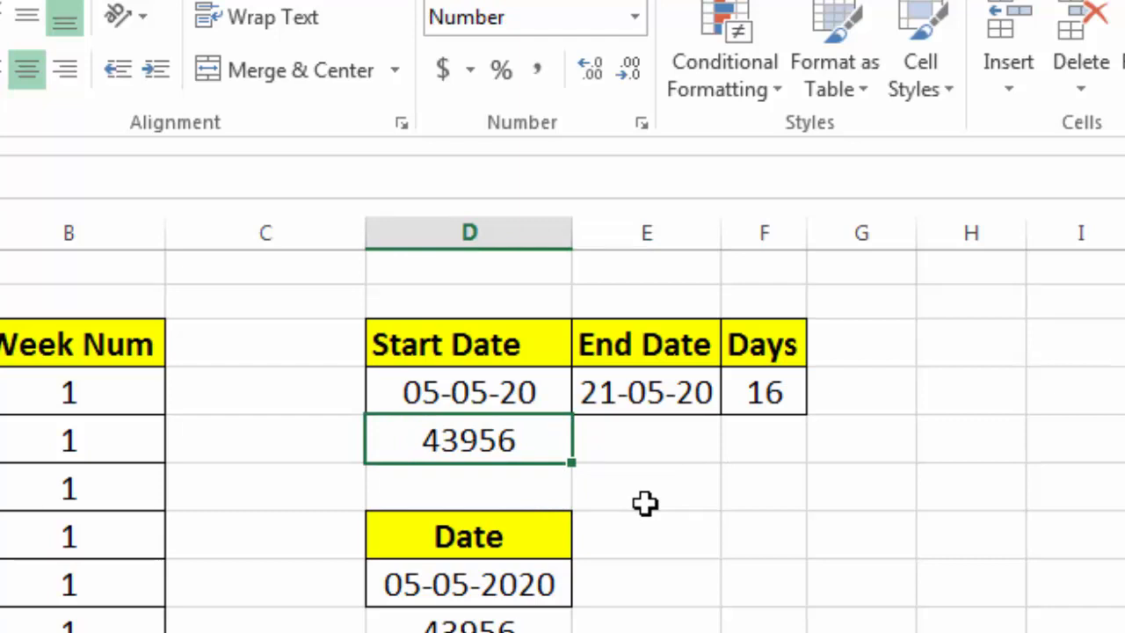
{"action": "left_click", "coordinate": [634, 17]}
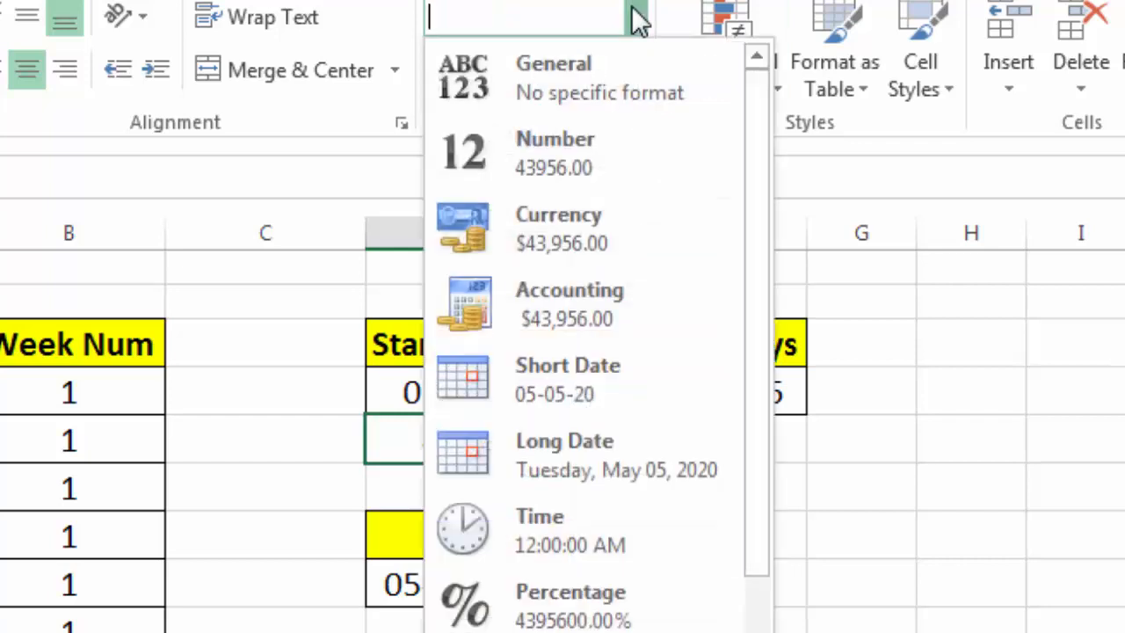
{"action": "left_click", "coordinate": [474, 383]}
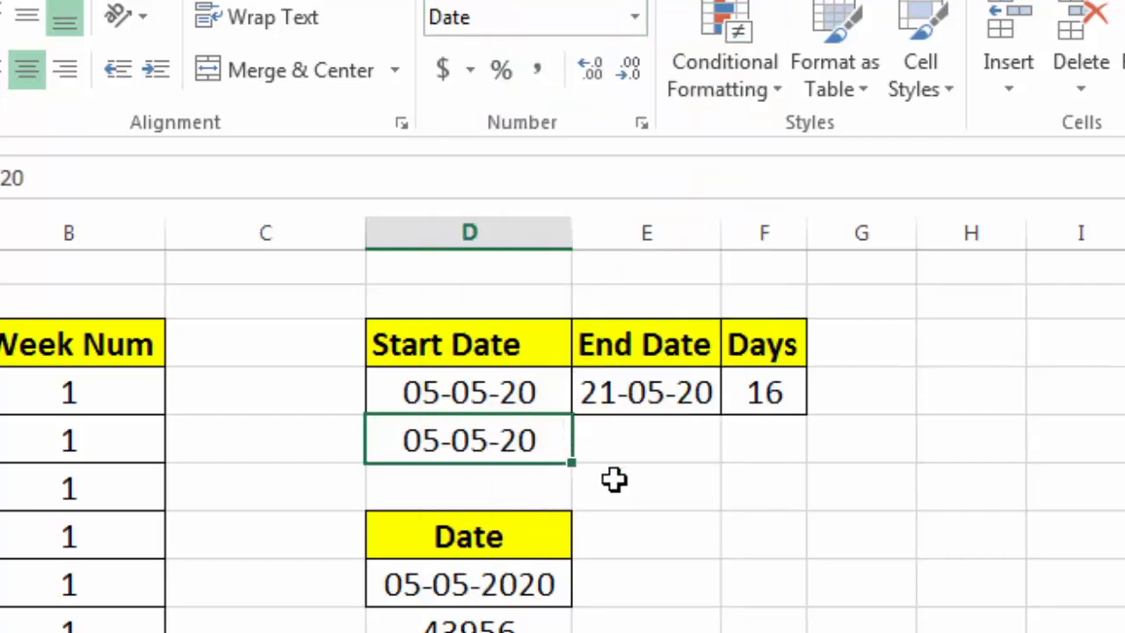
Try to change the 05-05-2020 cell under the Date heading to Number format
{"action": "left_click", "coordinate": [507, 582]}
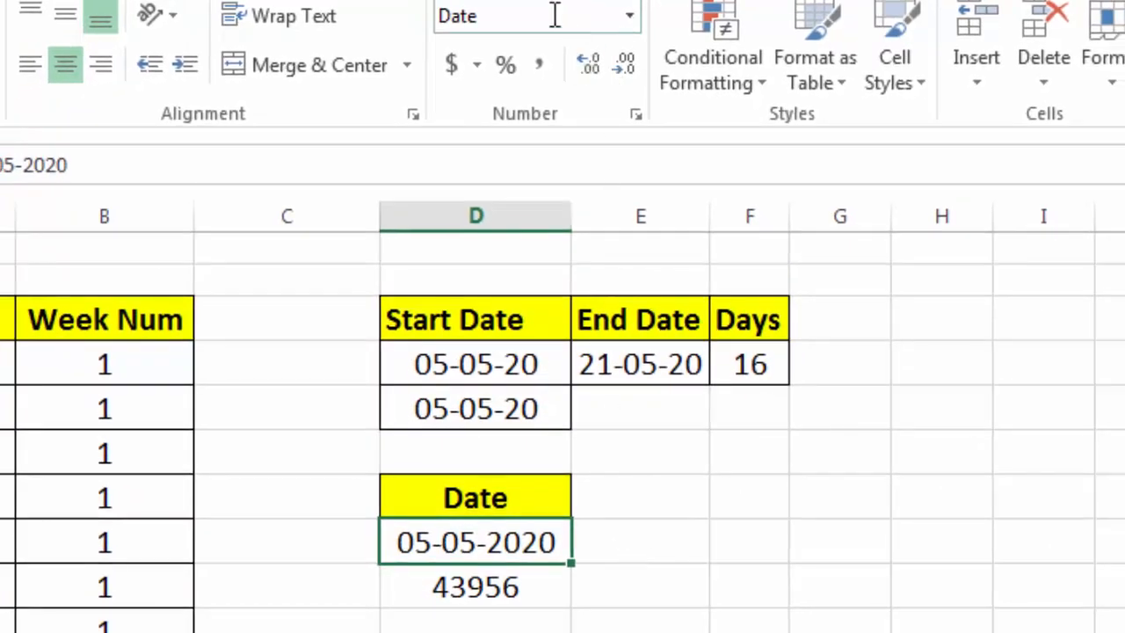
{"action": "left_click", "coordinate": [629, 16]}
{"action": "left_click", "coordinate": [567, 156]}
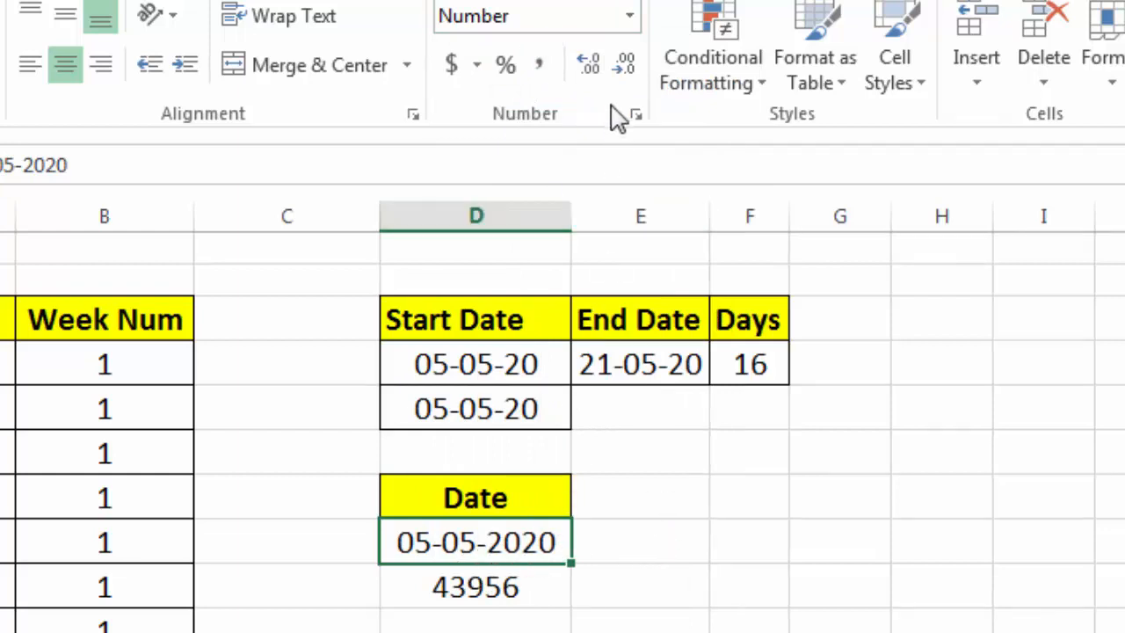
{"action": "left_click", "coordinate": [629, 17]}
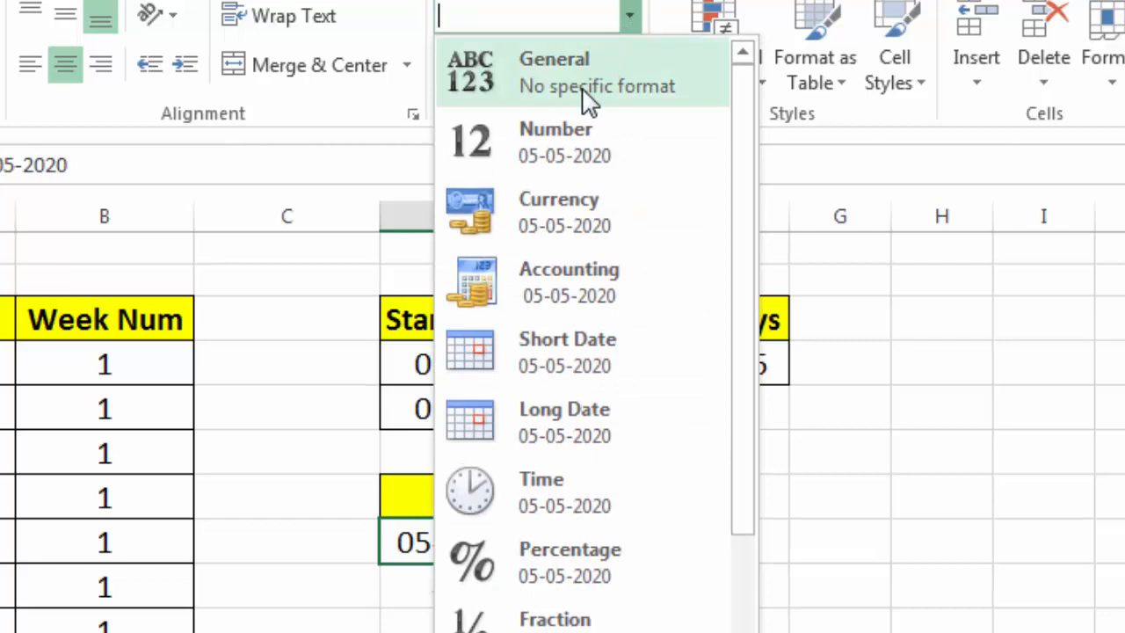
{"action": "left_click", "coordinate": [862, 382]}
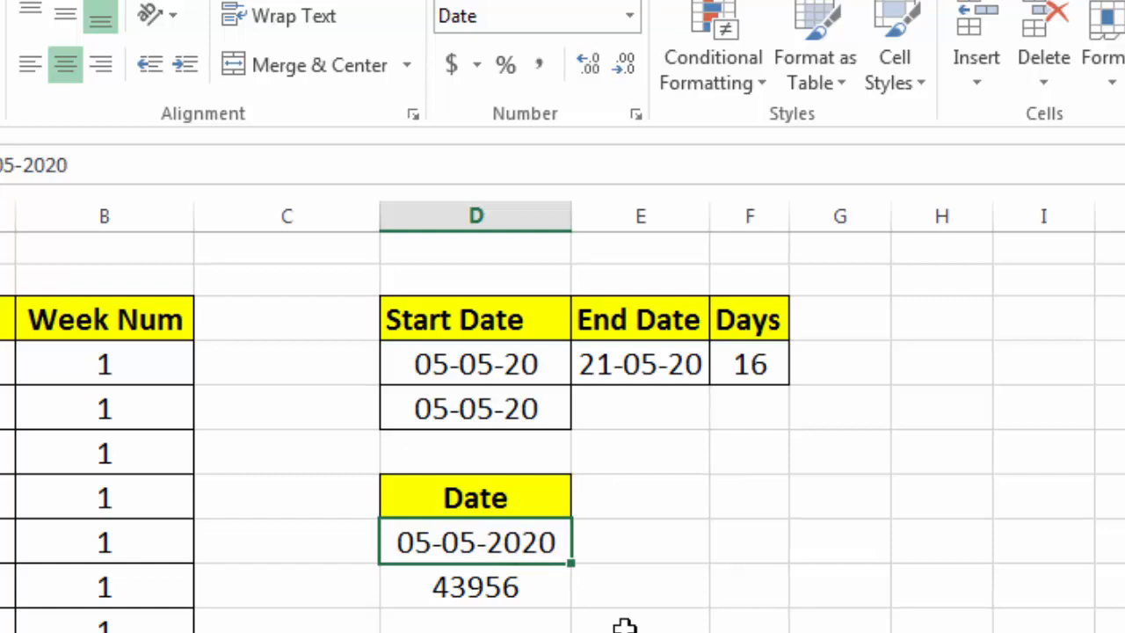
Enter the date 5-5-2020 in the cell beside the 05-05-2020 date under the Date heading
{"action": "left_click", "coordinate": [633, 545]}
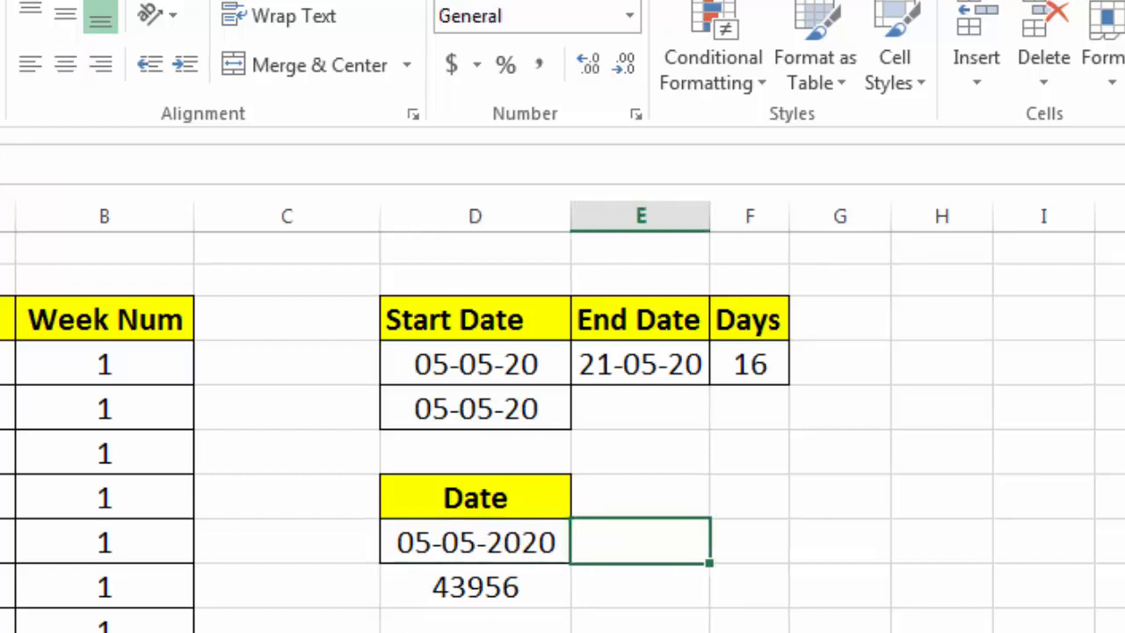
{"action": "type", "text": "5-5-2020"}
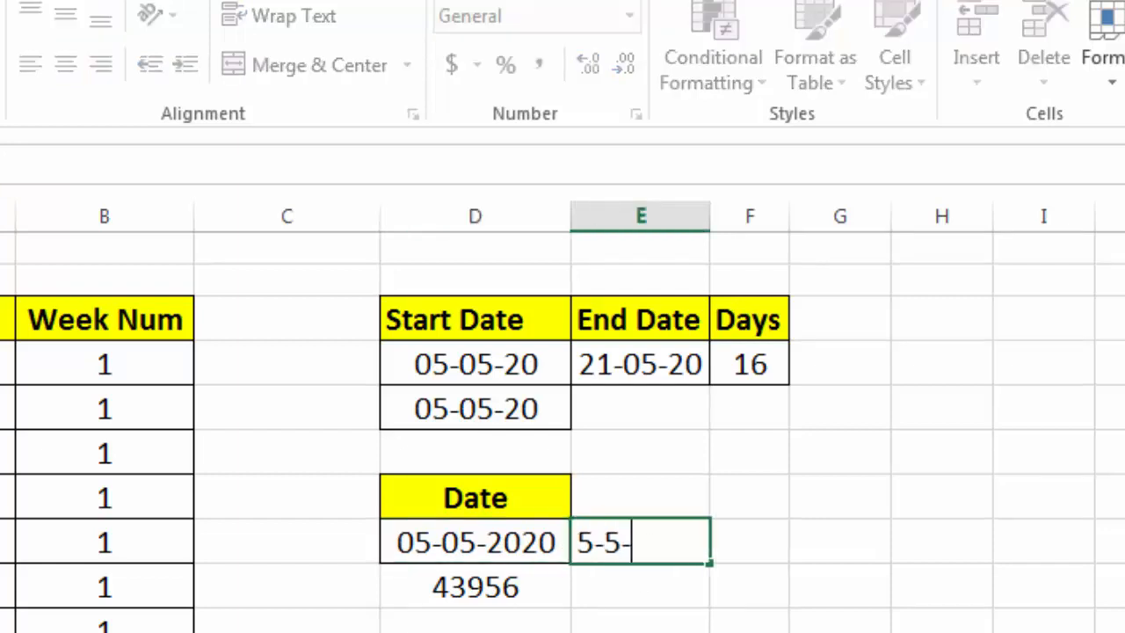
{"action": "key", "text": "Return"}
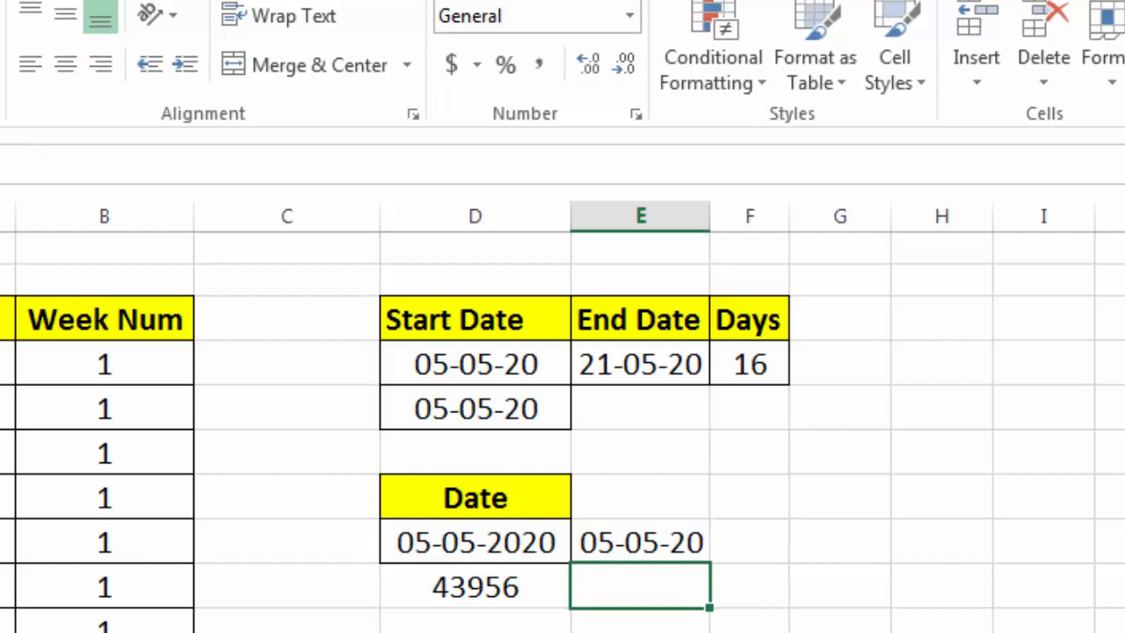
{"action": "key", "text": "Up"}
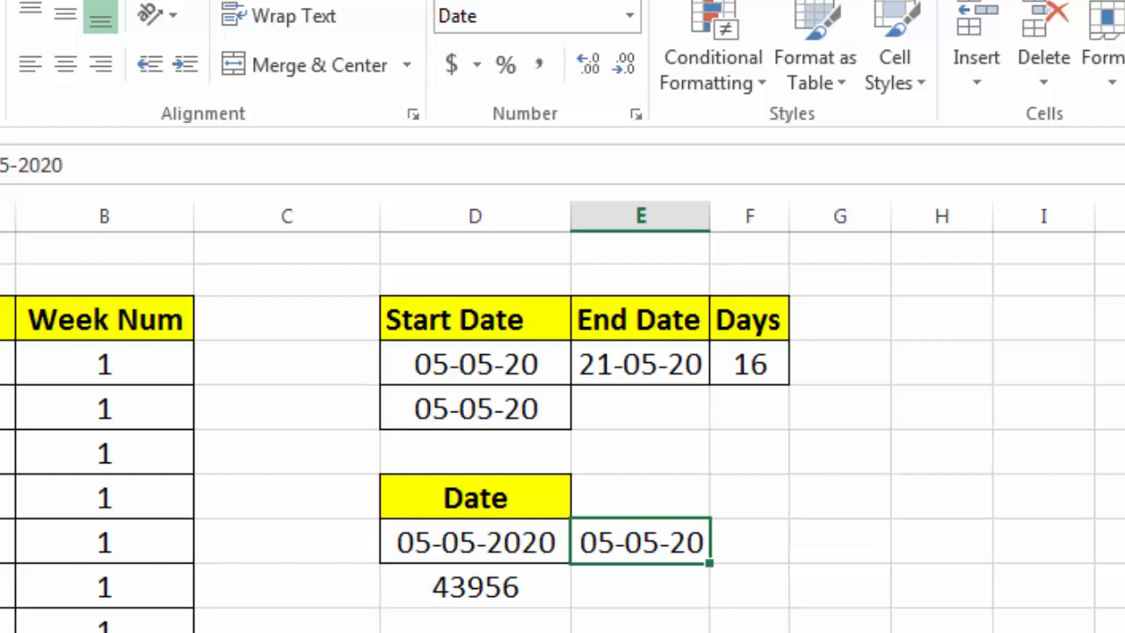
Edit that new date cell and prefix its contents with an apostrophe so it is stored as text
{"action": "key", "text": "F2"}
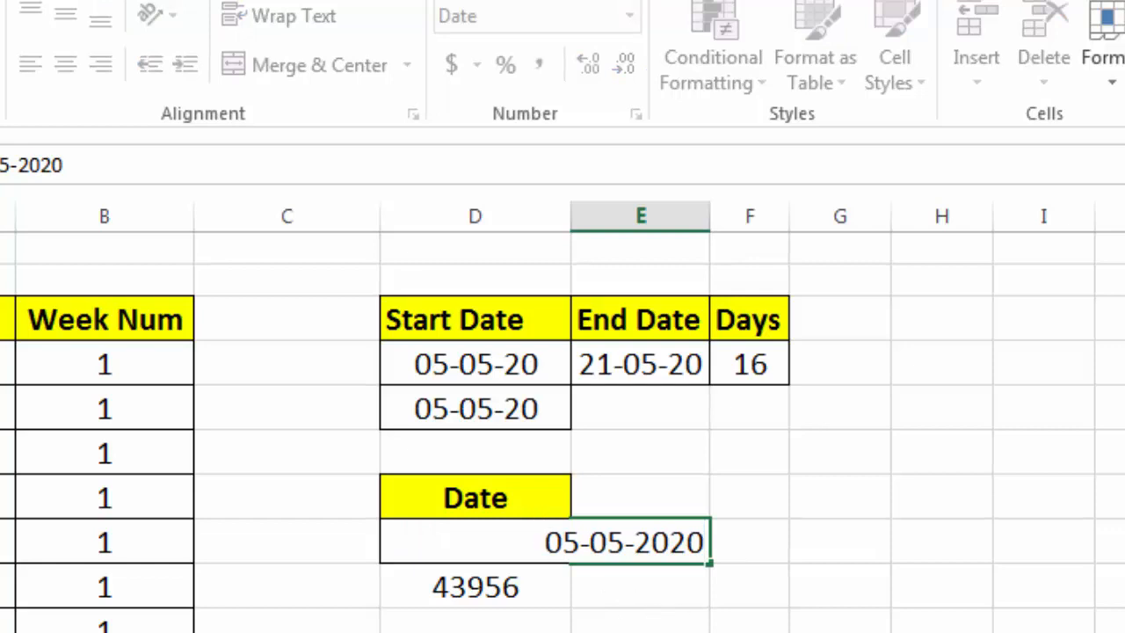
{"action": "key", "text": "Home"}
{"action": "type", "text": "'"}
{"action": "key", "text": "Return"}
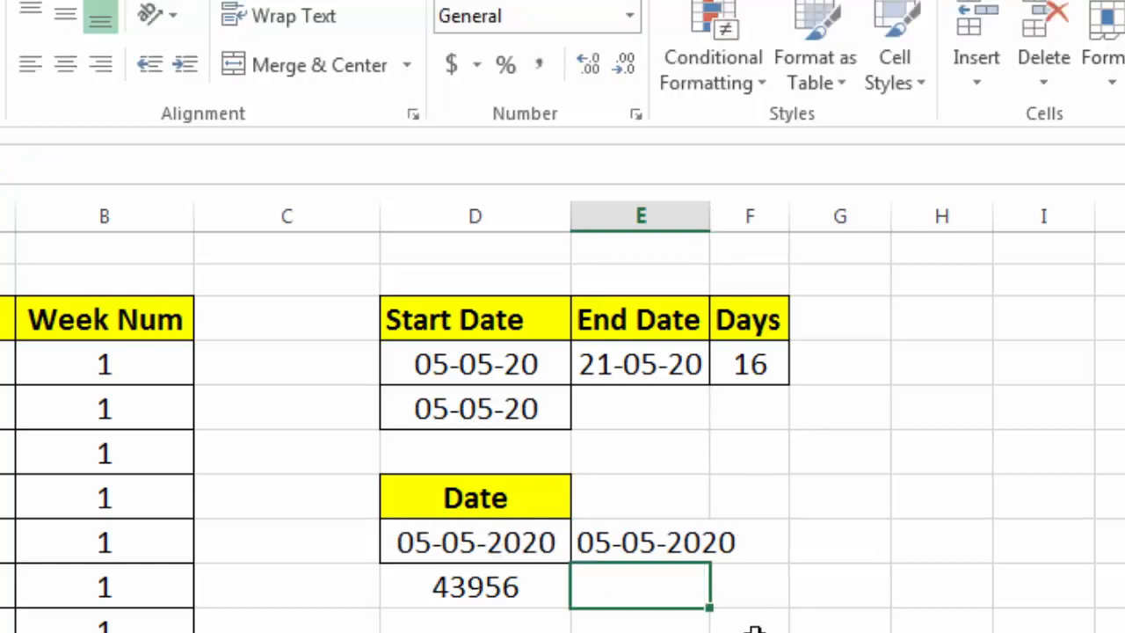
Autofit the width of column E to its contents
{"action": "double_click", "coordinate": [712, 215]}
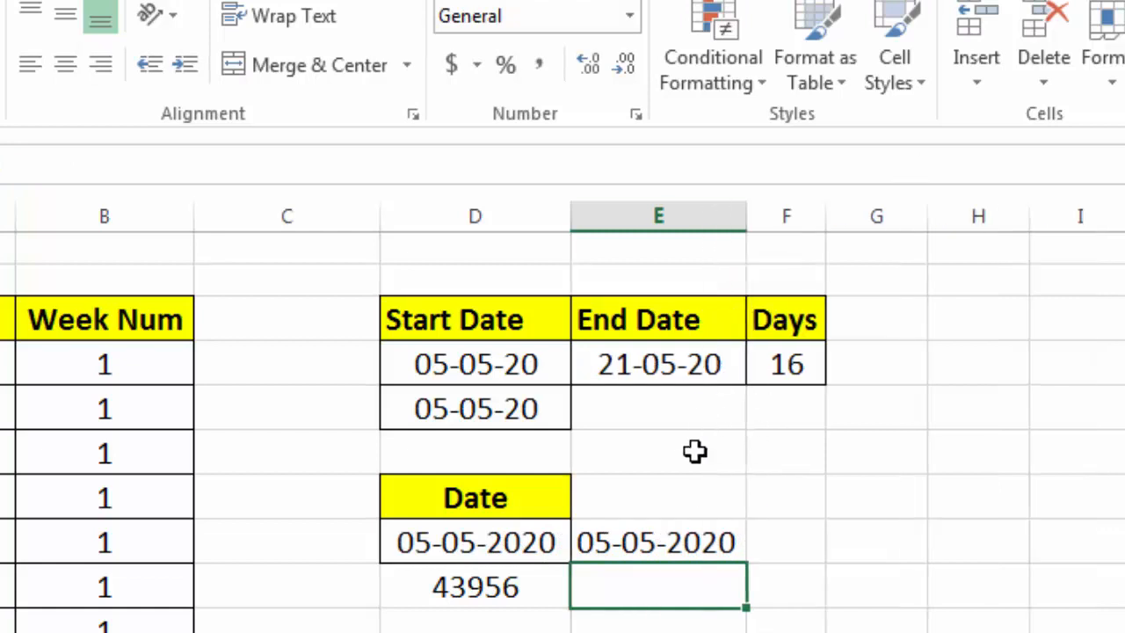
{"action": "left_click", "coordinate": [651, 528]}
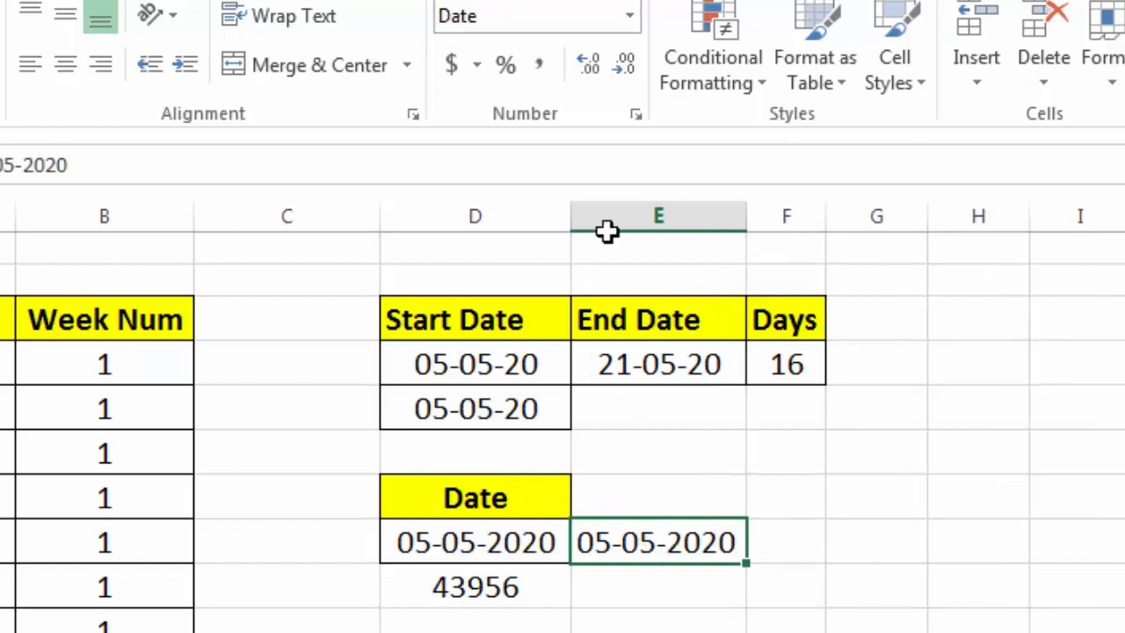
{"action": "left_click", "coordinate": [629, 16]}
{"action": "left_click", "coordinate": [629, 16]}
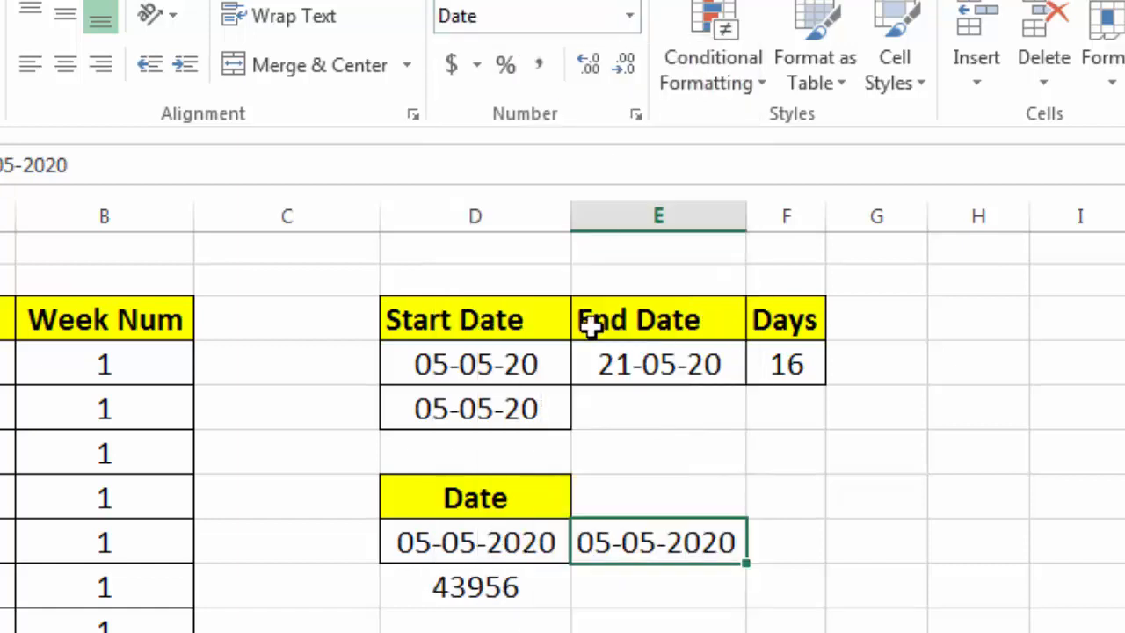
Format the copied start date cell below Start Date as Number with no decimal places
{"action": "left_click", "coordinate": [490, 414]}
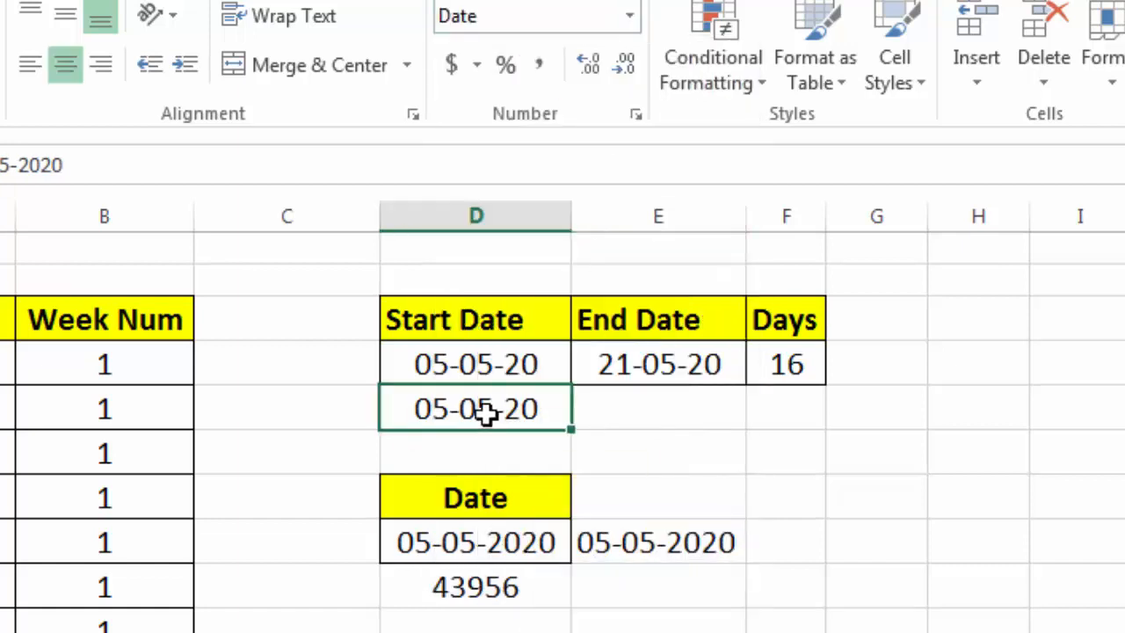
{"action": "left_click", "coordinate": [630, 16]}
{"action": "left_click", "coordinate": [594, 151]}
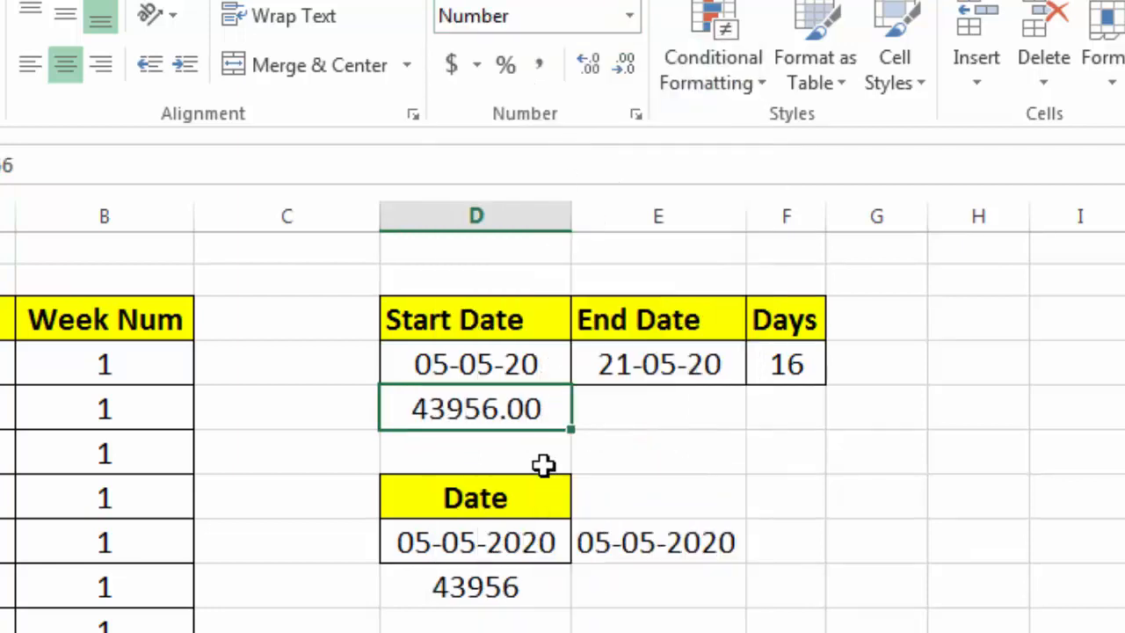
{"action": "left_click", "coordinate": [624, 65]}
{"action": "left_click", "coordinate": [624, 65]}
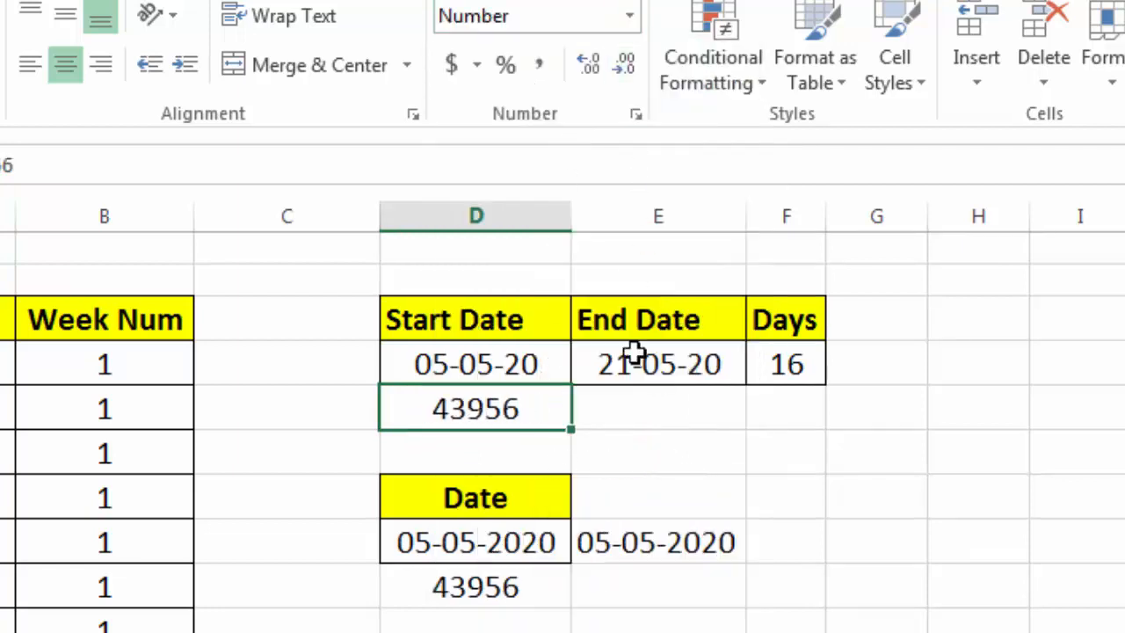
In the cell below the text date, enter the formula =DATEVALUE(E49) referencing the text date
{"action": "left_click", "coordinate": [484, 542]}
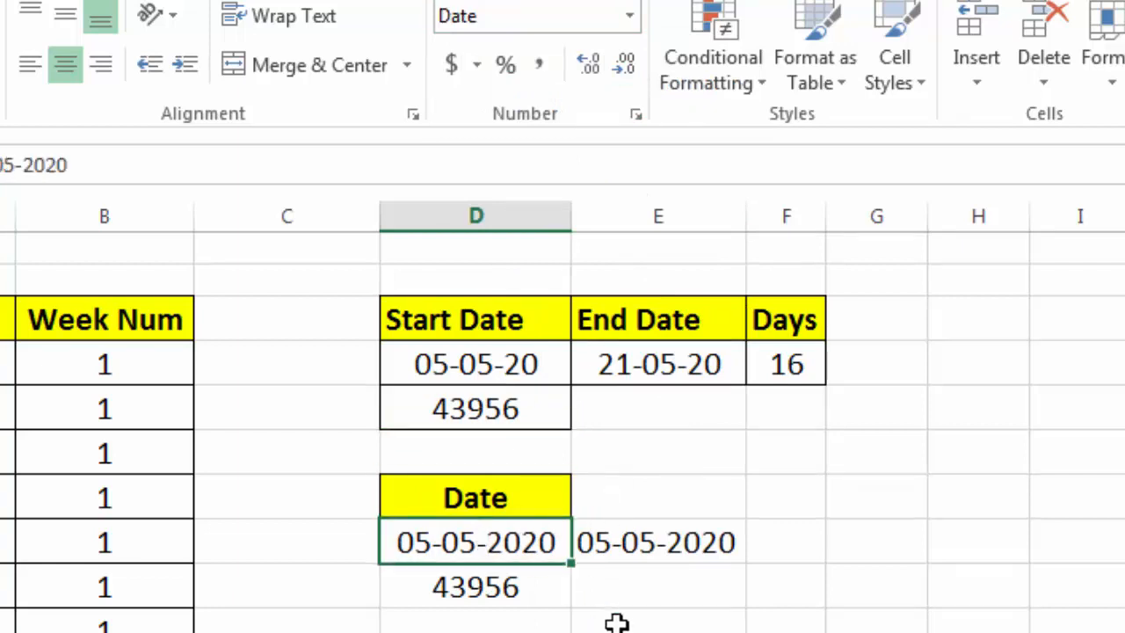
{"action": "key", "text": "Right"}
{"action": "key", "text": "Down"}
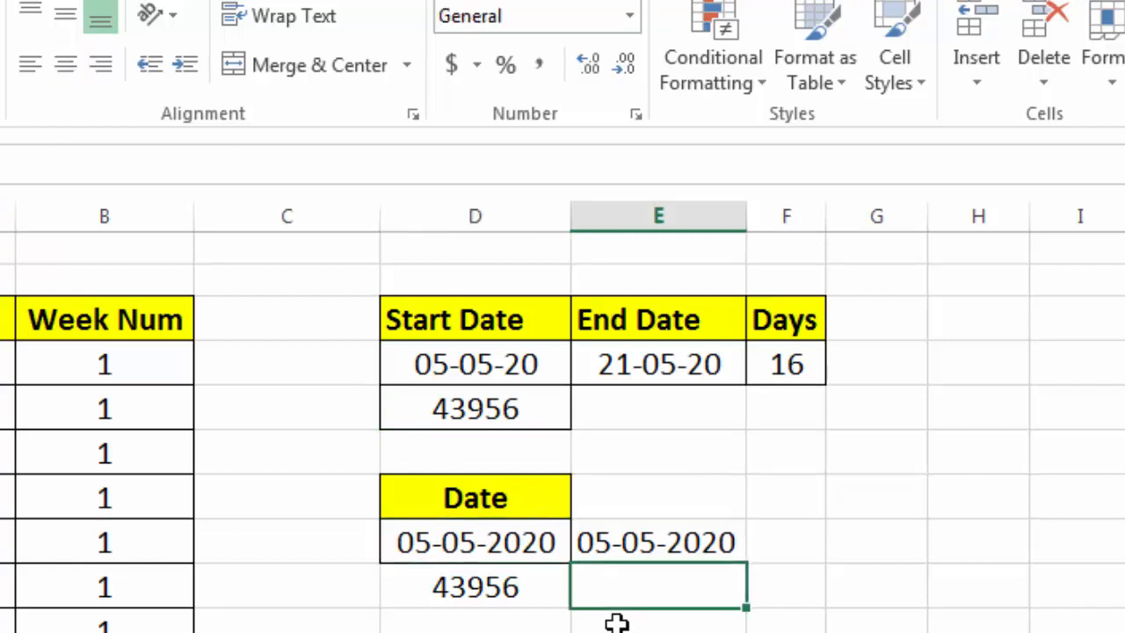
{"action": "type", "text": "="}
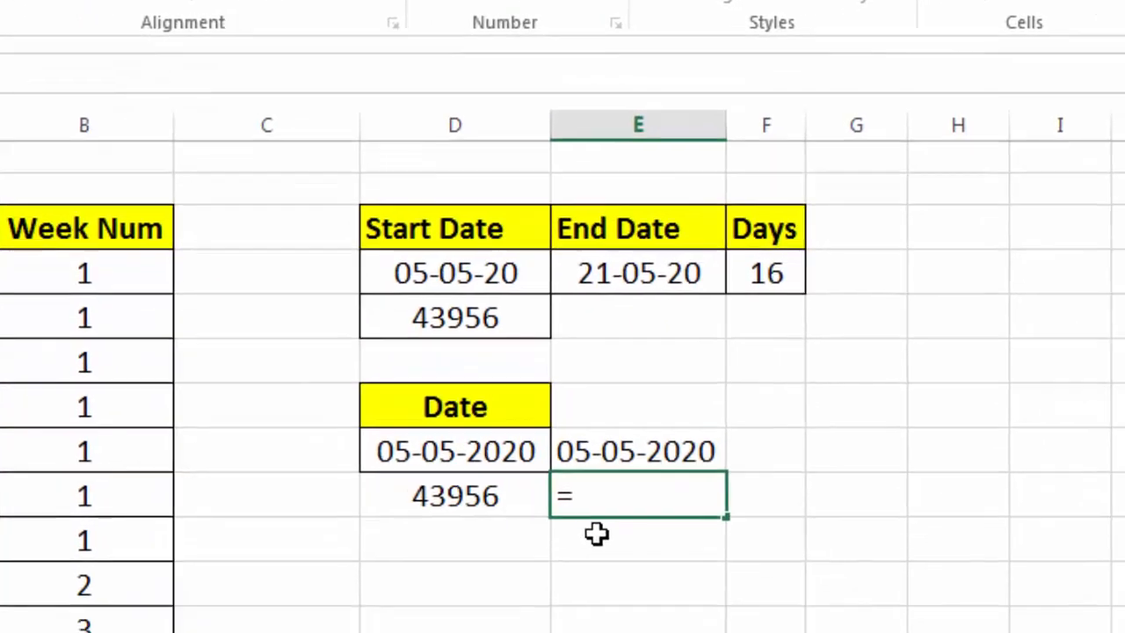
{"action": "type", "text": "date"}
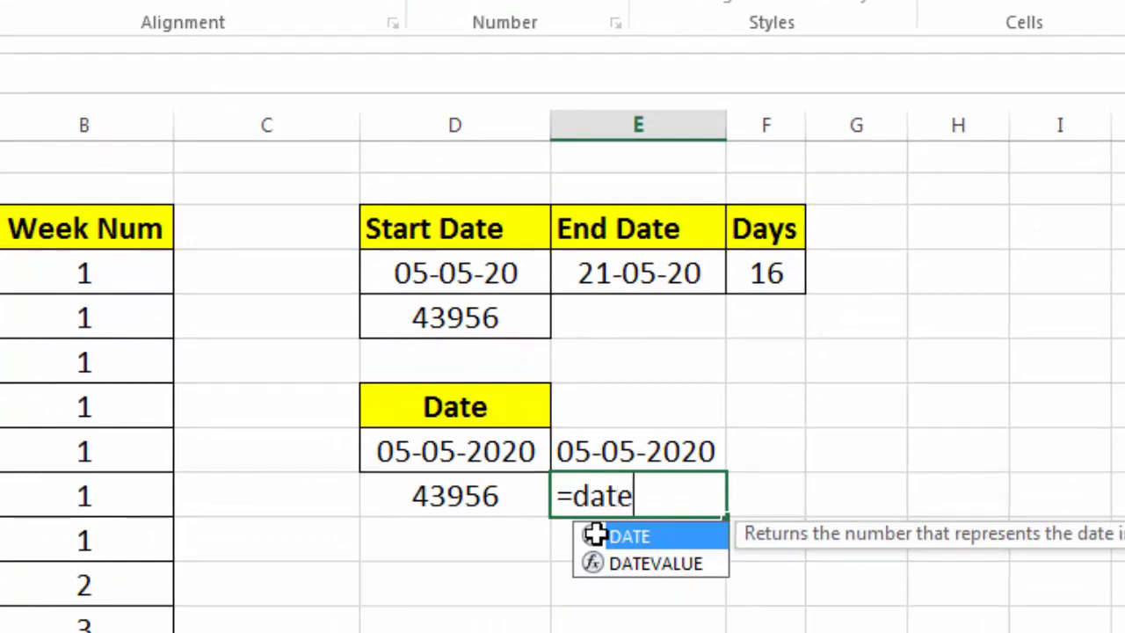
{"action": "type", "text": "value("}
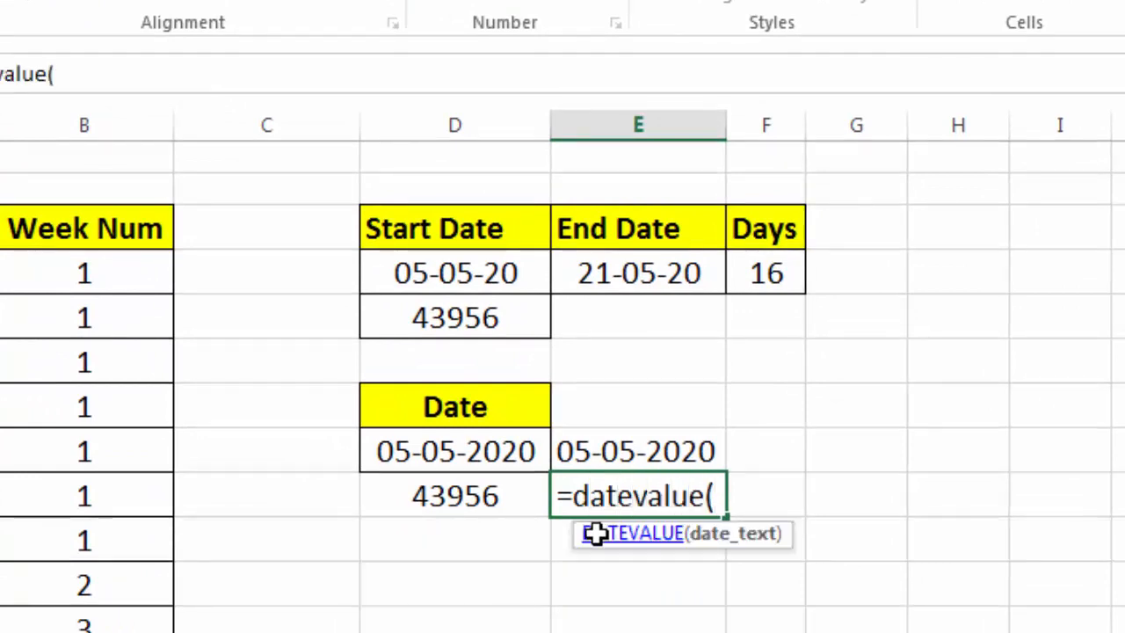
{"action": "left_click", "coordinate": [632, 444]}
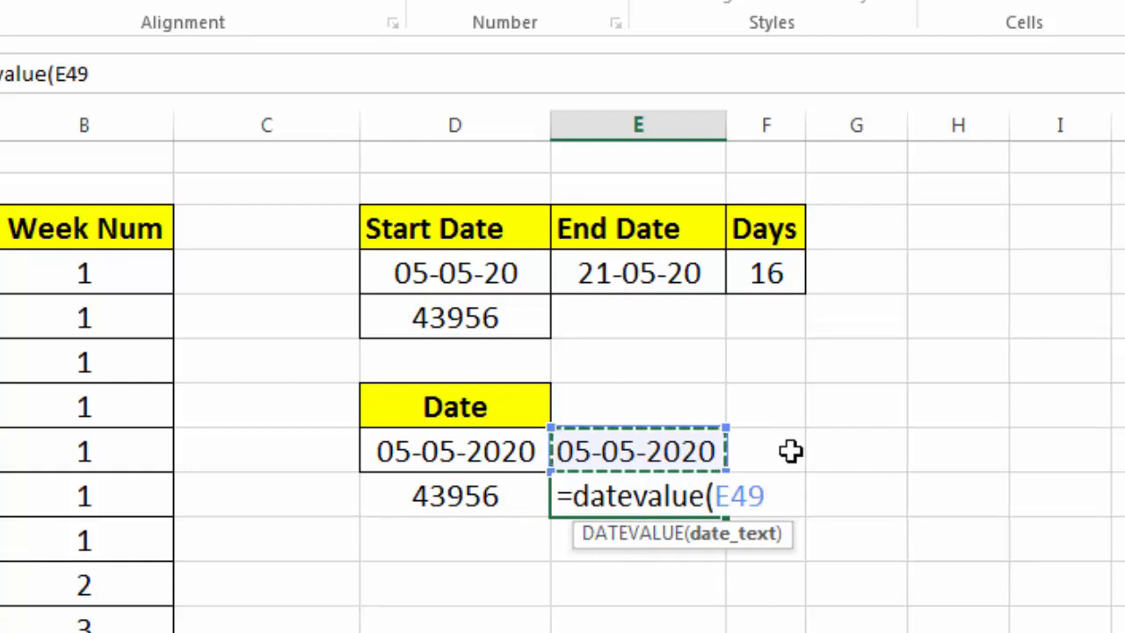
{"action": "type", "text": ")"}
{"action": "key", "text": "Return"}
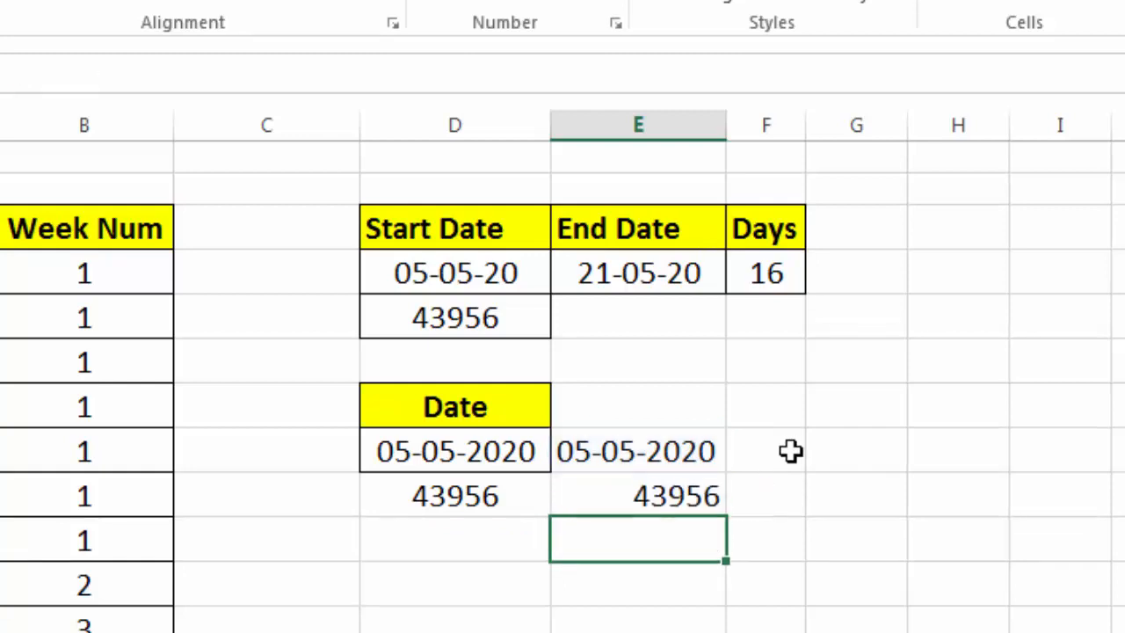
Enter the serial number 43956 in an empty cell of column D below the Date values
{"action": "left_click", "coordinate": [639, 498]}
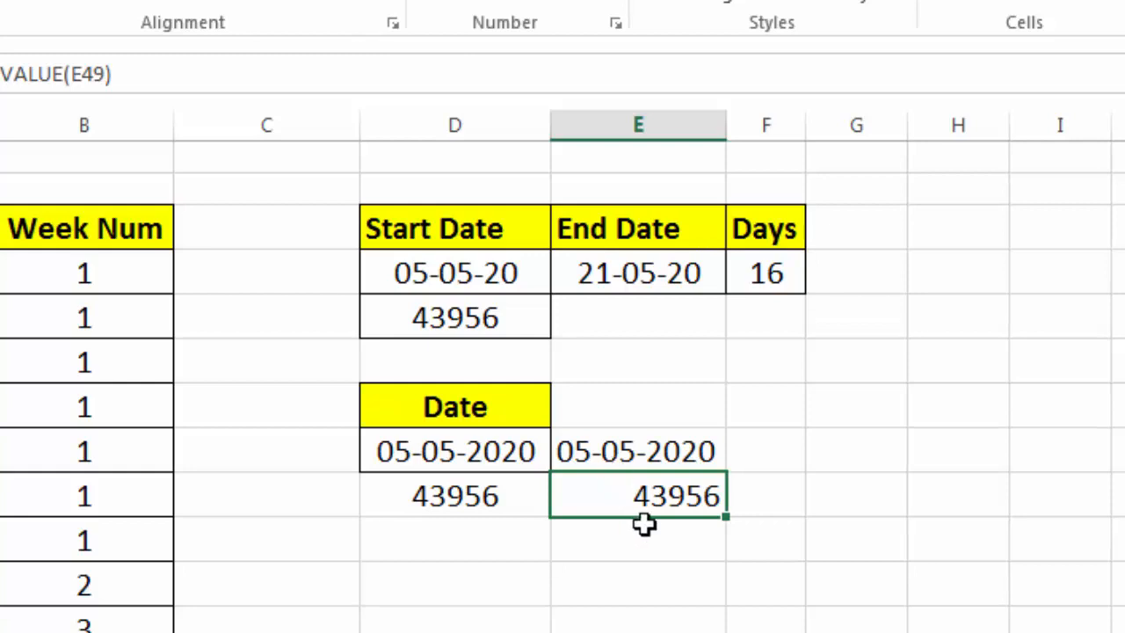
{"action": "left_click", "coordinate": [496, 508]}
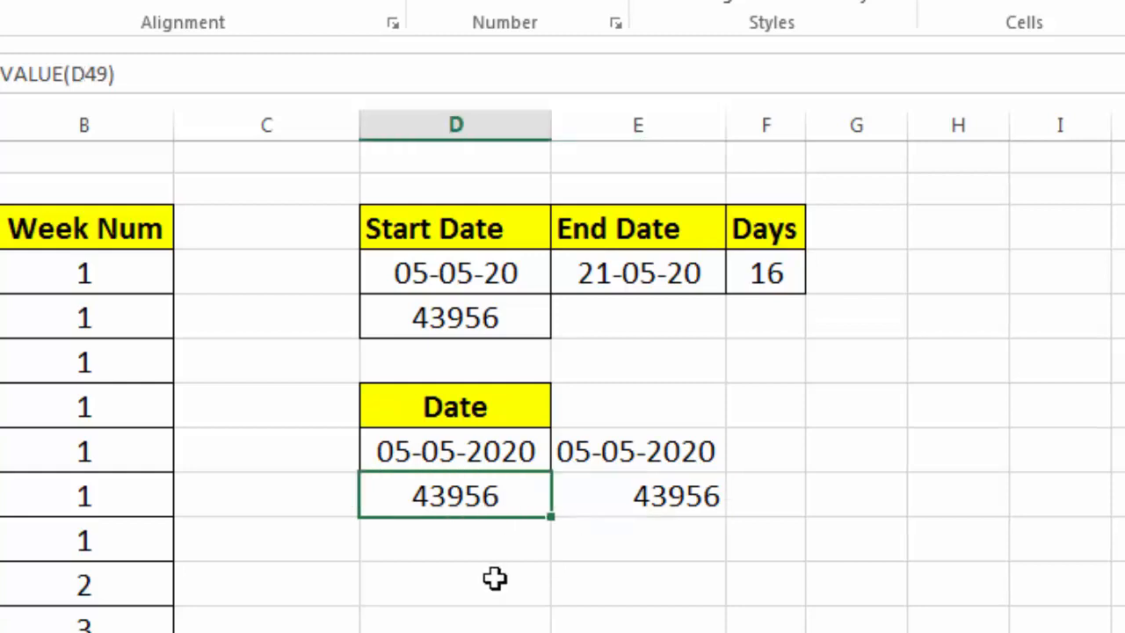
{"action": "left_click", "coordinate": [471, 577]}
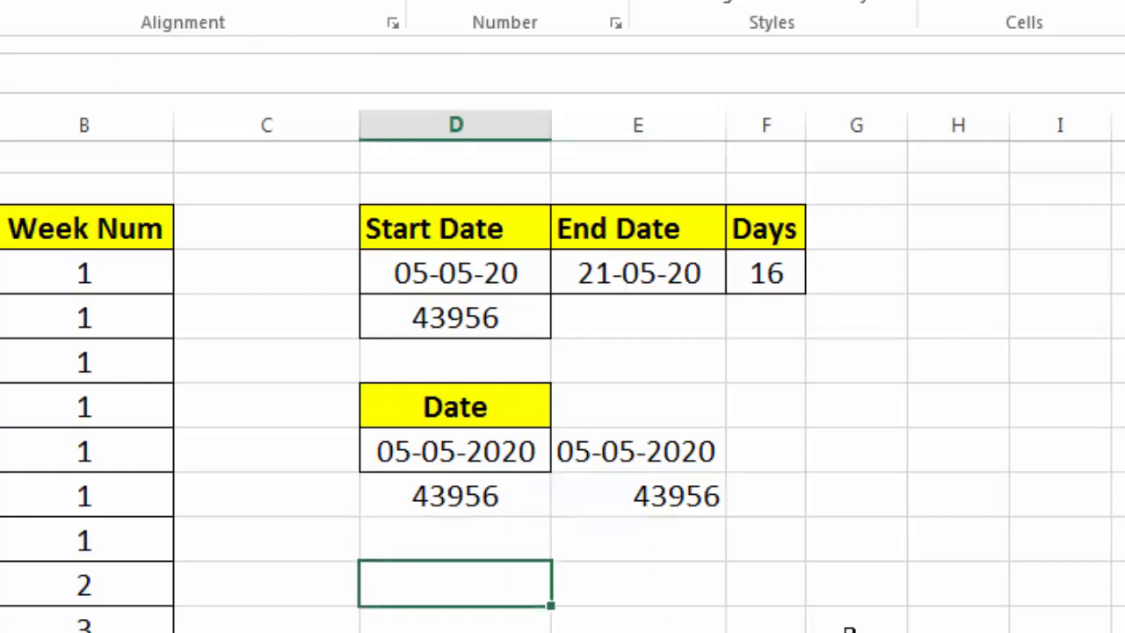
{"action": "type", "text": "43"}
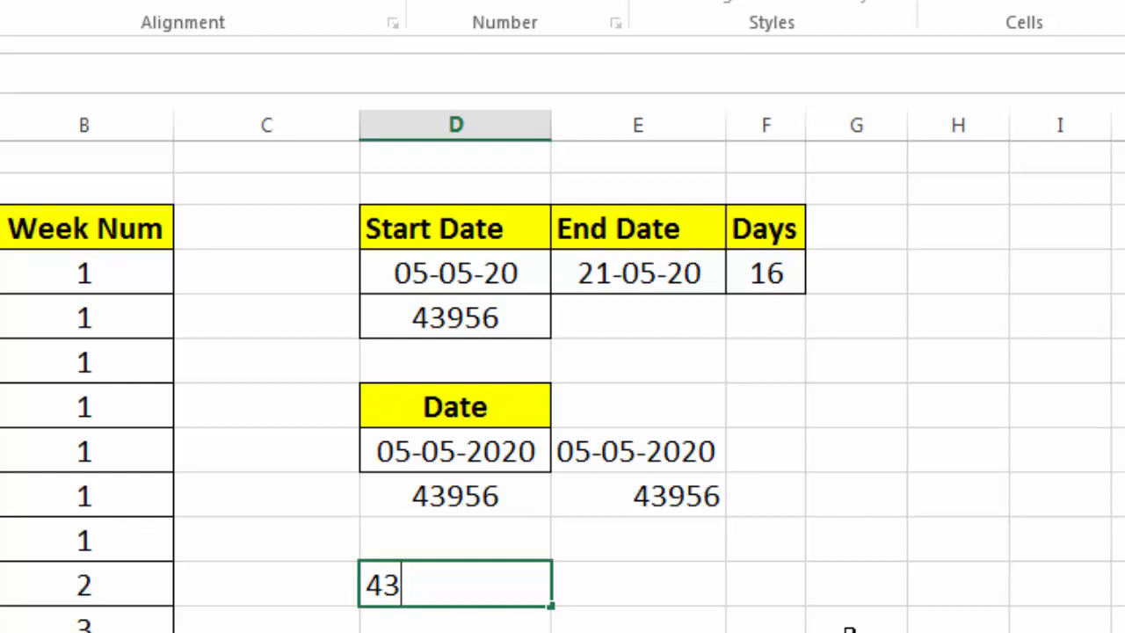
{"action": "type", "text": "956"}
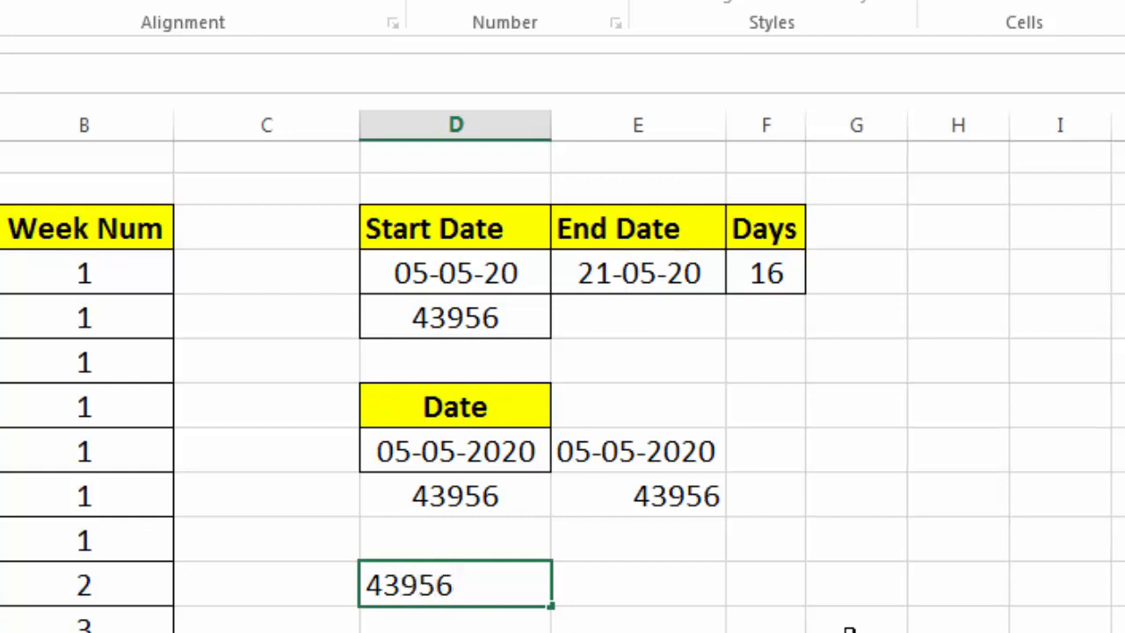
{"action": "key", "text": "Return"}
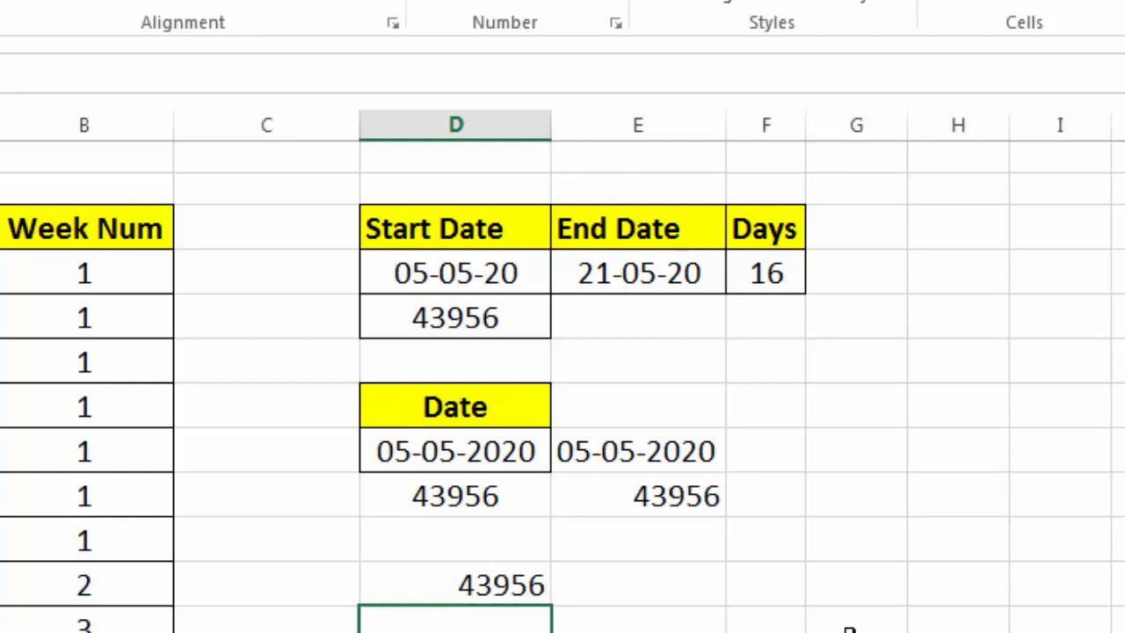
Format the 43956 cell as Short Date
{"action": "left_click", "coordinate": [475, 584]}
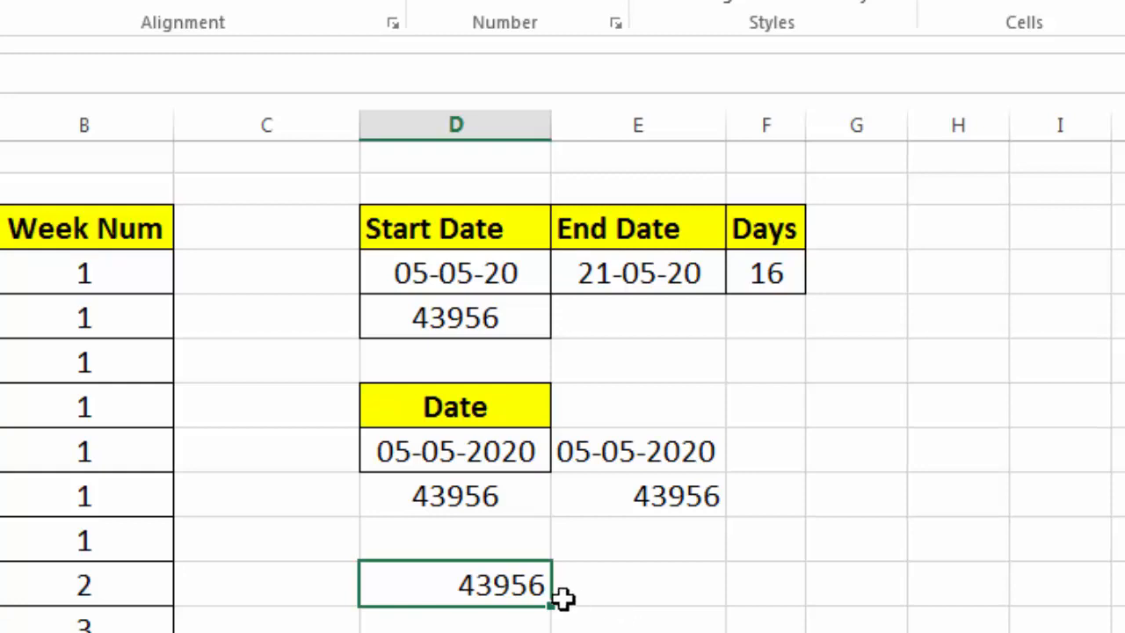
{"action": "left_click", "coordinate": [613, 2]}
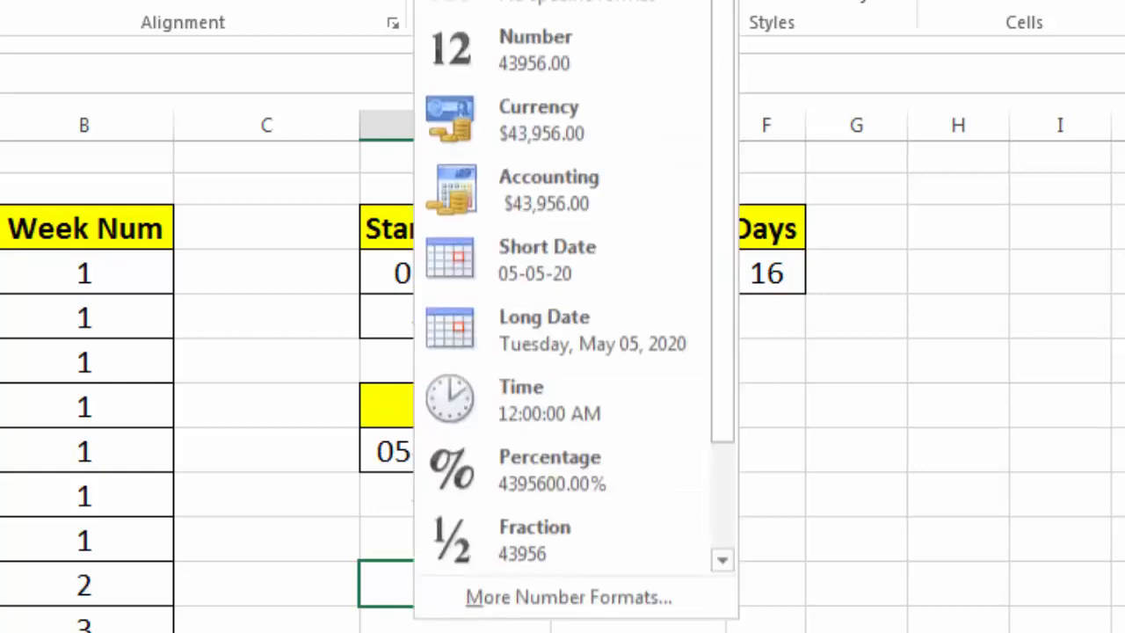
{"action": "left_click", "coordinate": [547, 267]}
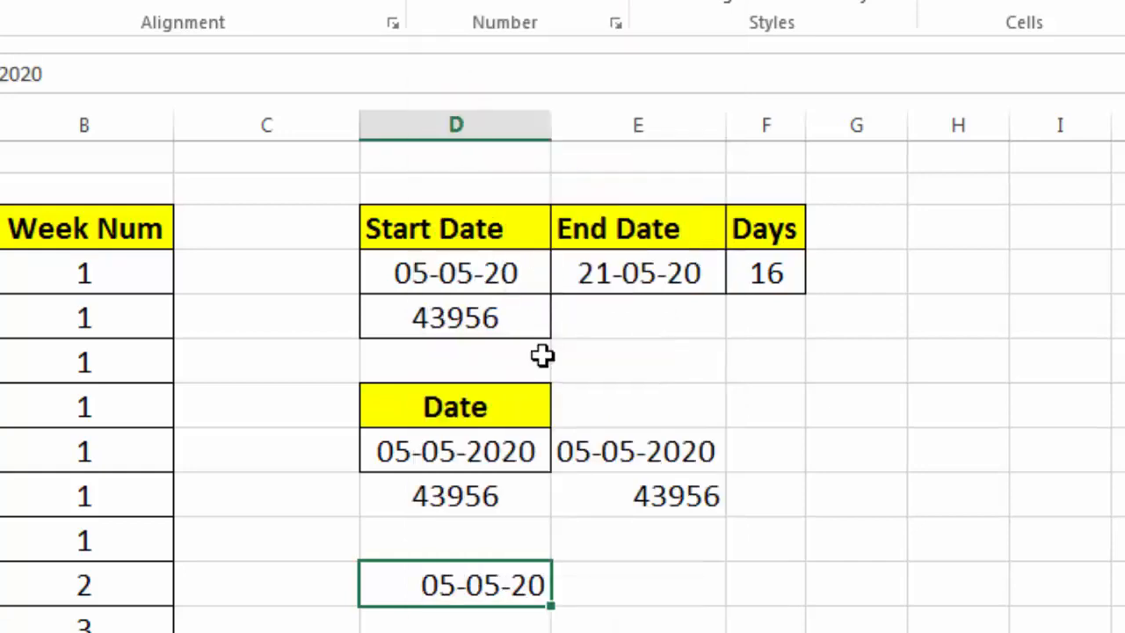
Enter 45455 in the neighbouring cell of column E and format it as Short Date
{"action": "left_click", "coordinate": [607, 594]}
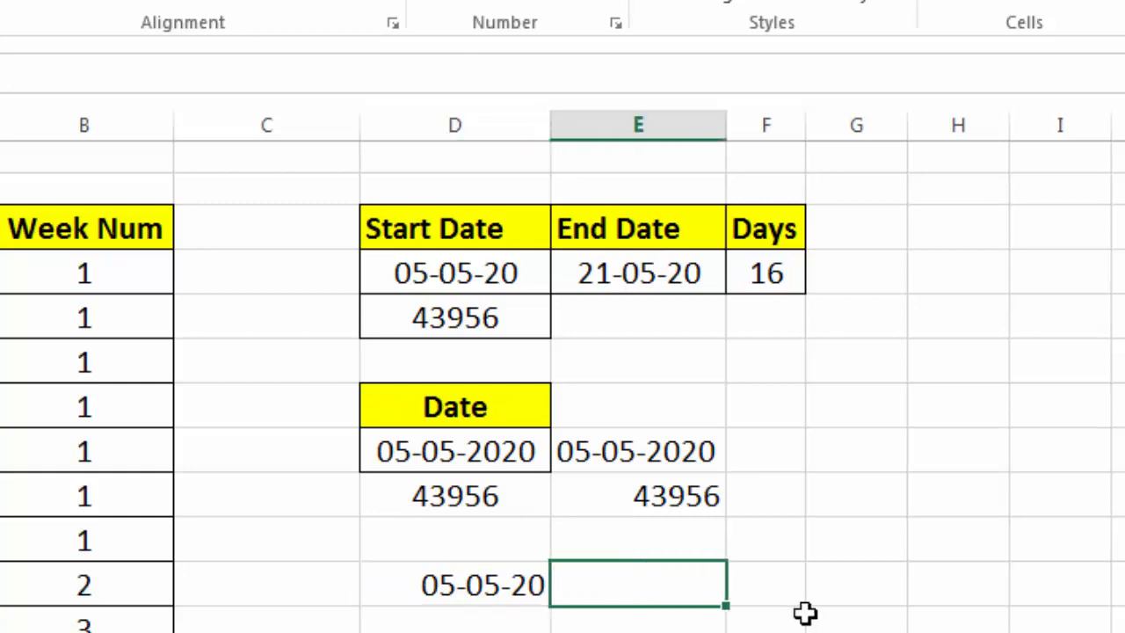
{"action": "type", "text": "45455"}
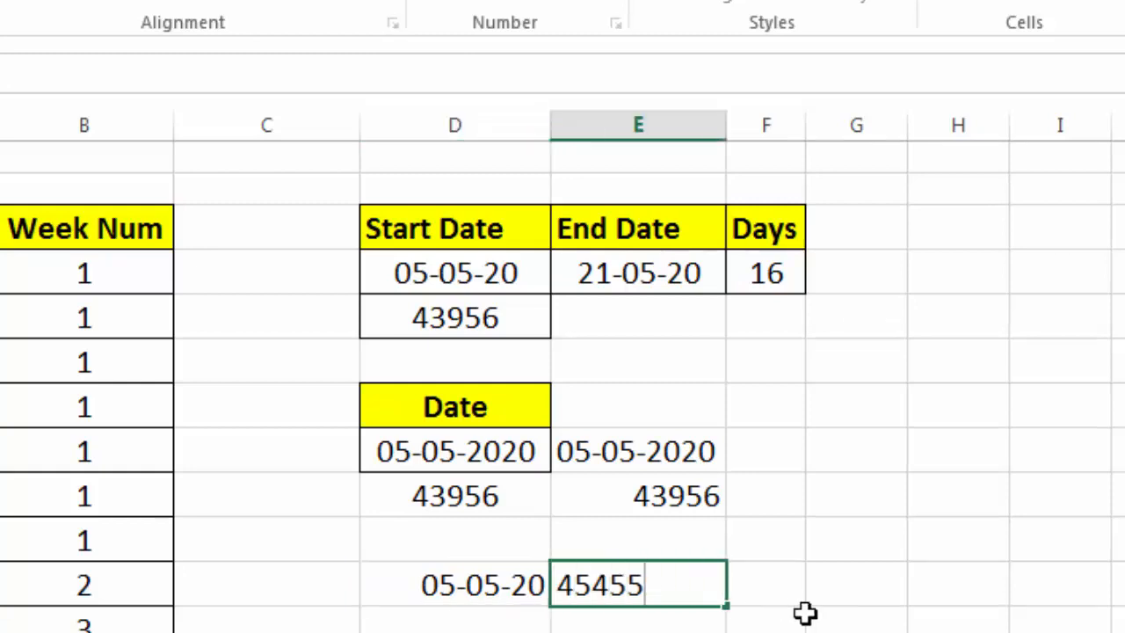
{"action": "key", "text": "Return"}
{"action": "key", "text": "Up"}
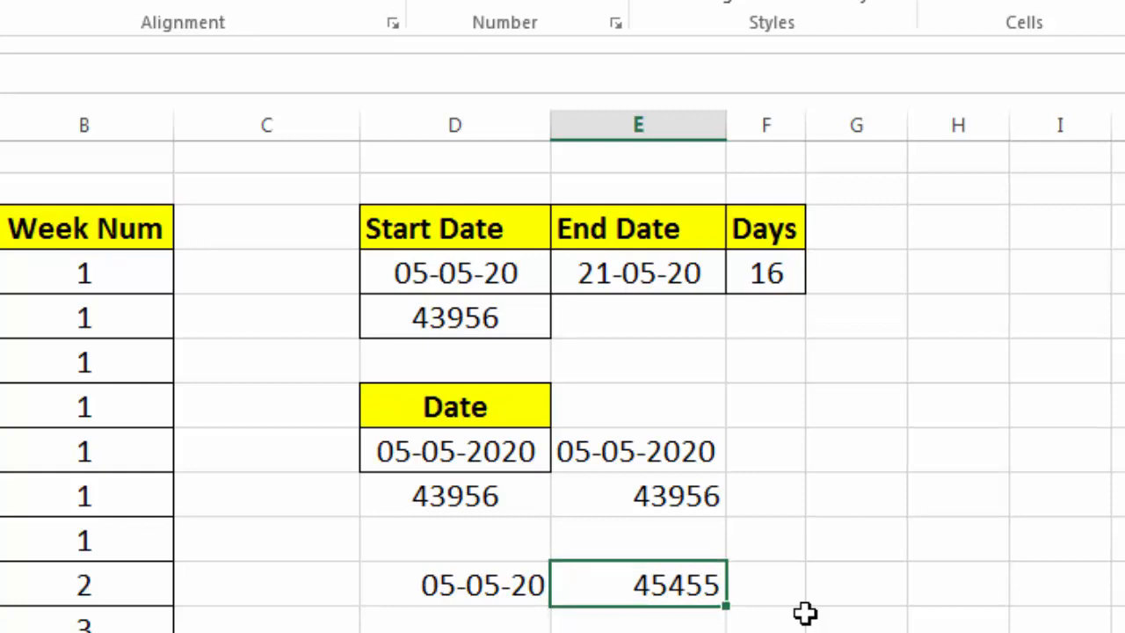
{"action": "left_click", "coordinate": [613, 0]}
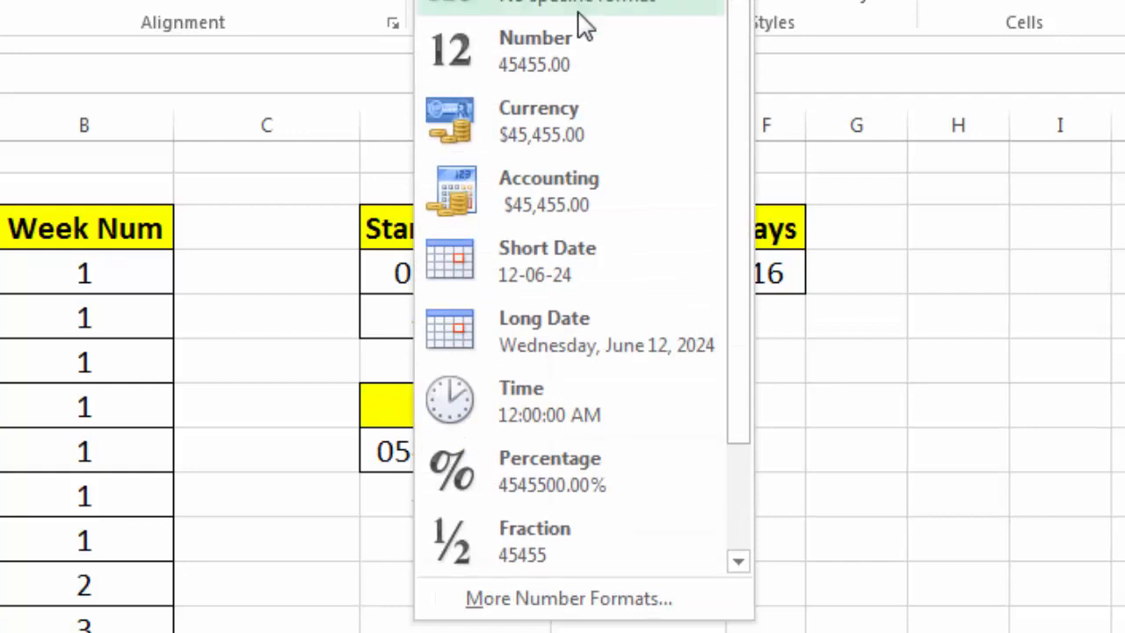
{"action": "left_click", "coordinate": [537, 255]}
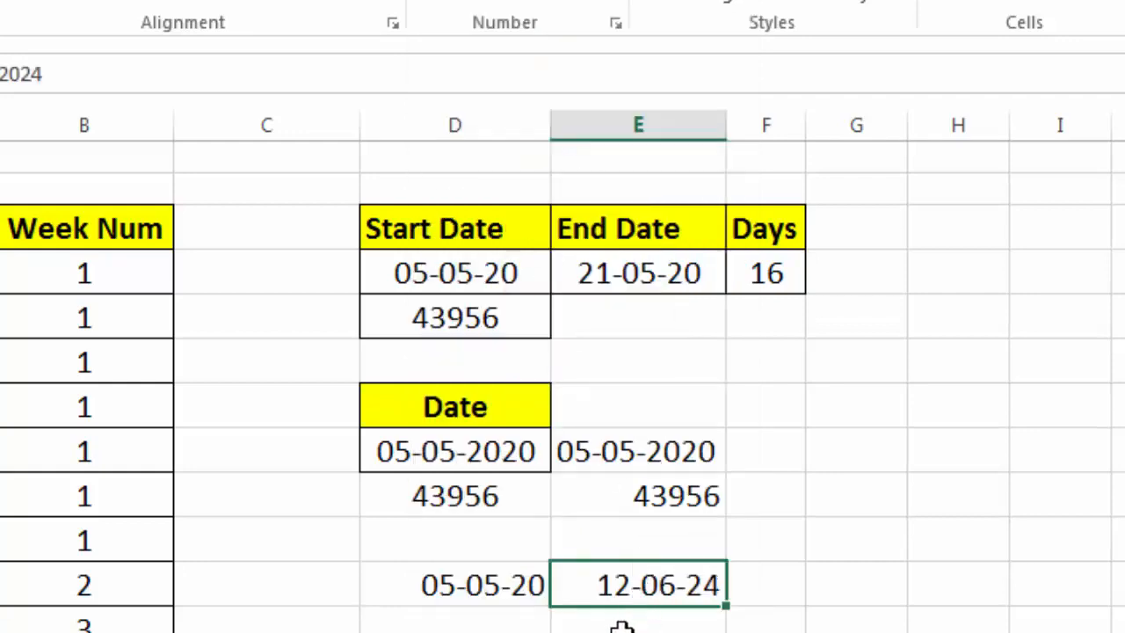
Compare the two DATEVALUE formulas, then format the one in column D as Short Date
{"action": "left_click", "coordinate": [522, 502]}
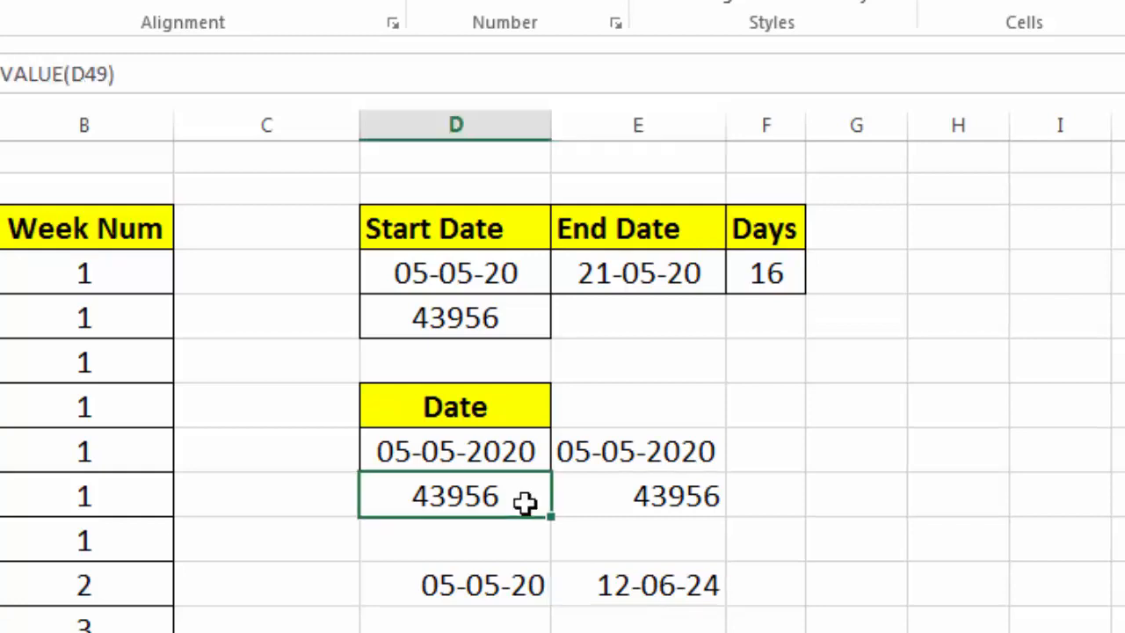
{"action": "left_click", "coordinate": [557, 497]}
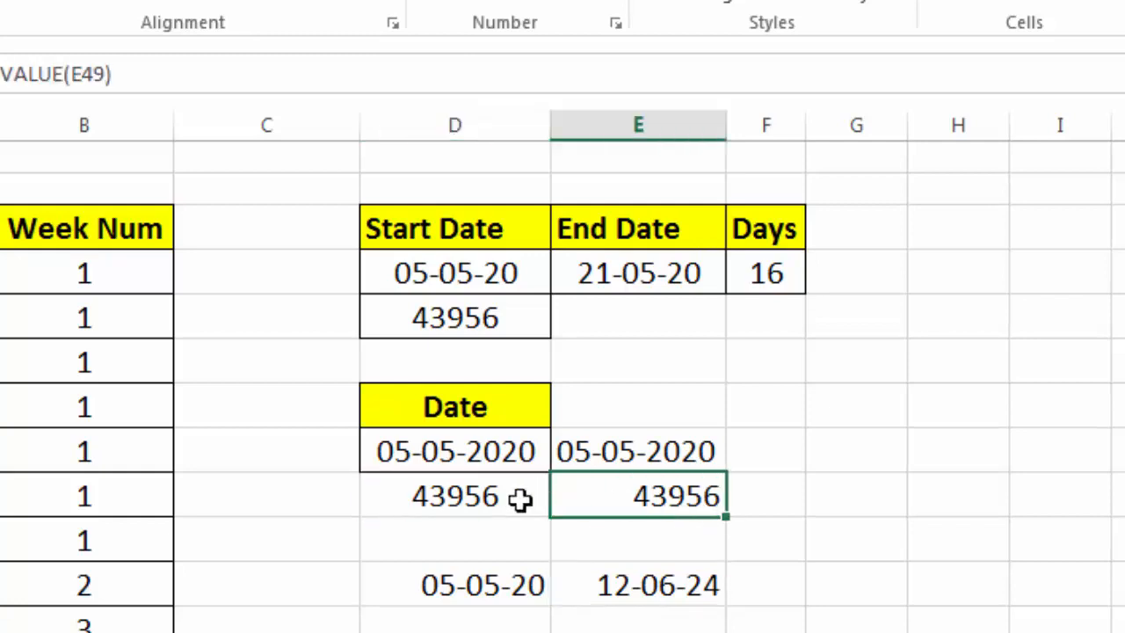
{"action": "left_click", "coordinate": [519, 500]}
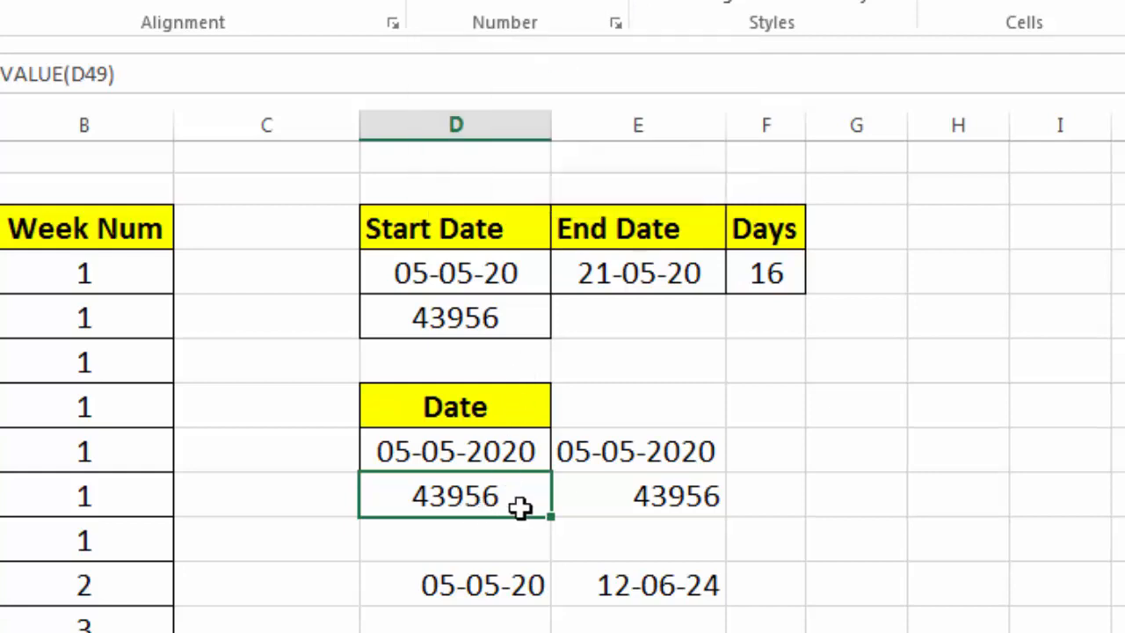
{"action": "left_click", "coordinate": [631, 494]}
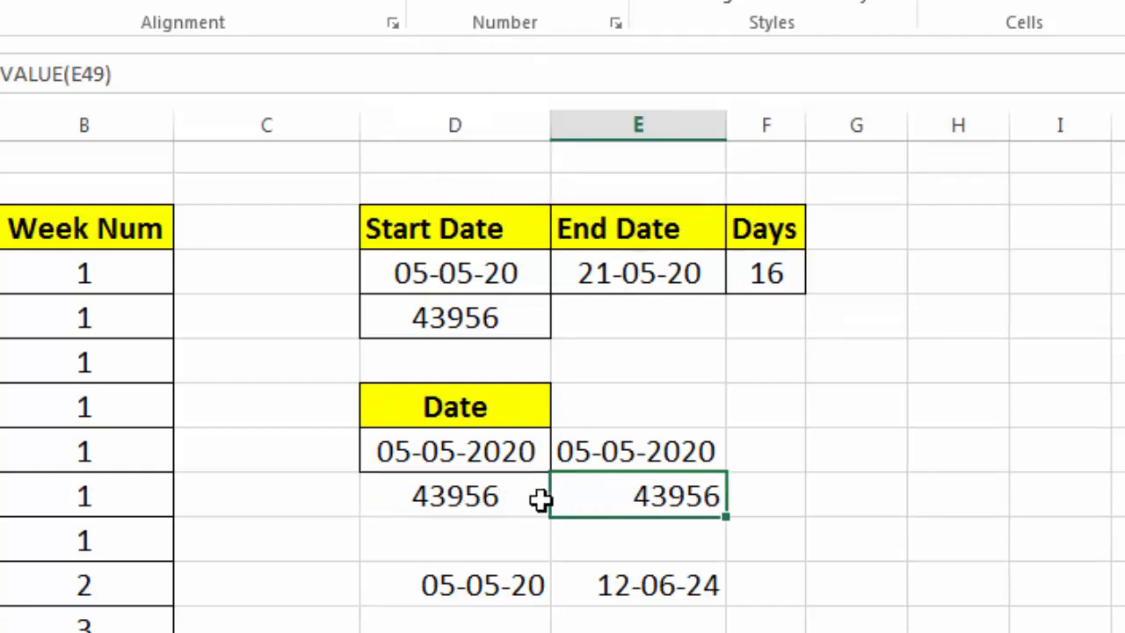
{"action": "left_click", "coordinate": [490, 500]}
{"action": "left_click", "coordinate": [733, 2]}
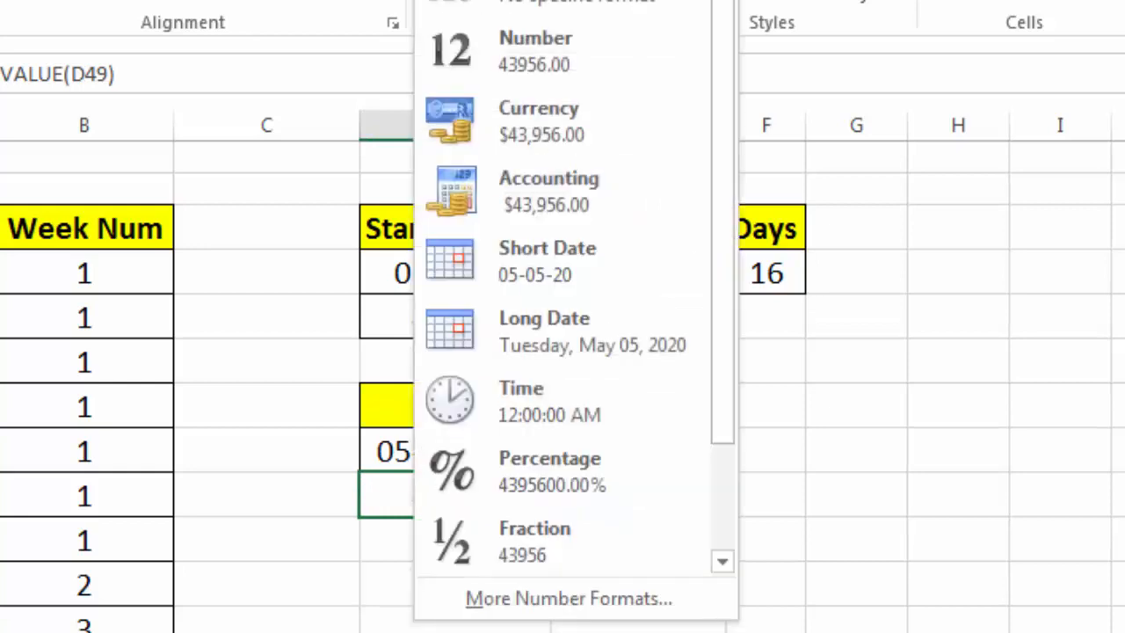
{"action": "left_click", "coordinate": [536, 259]}
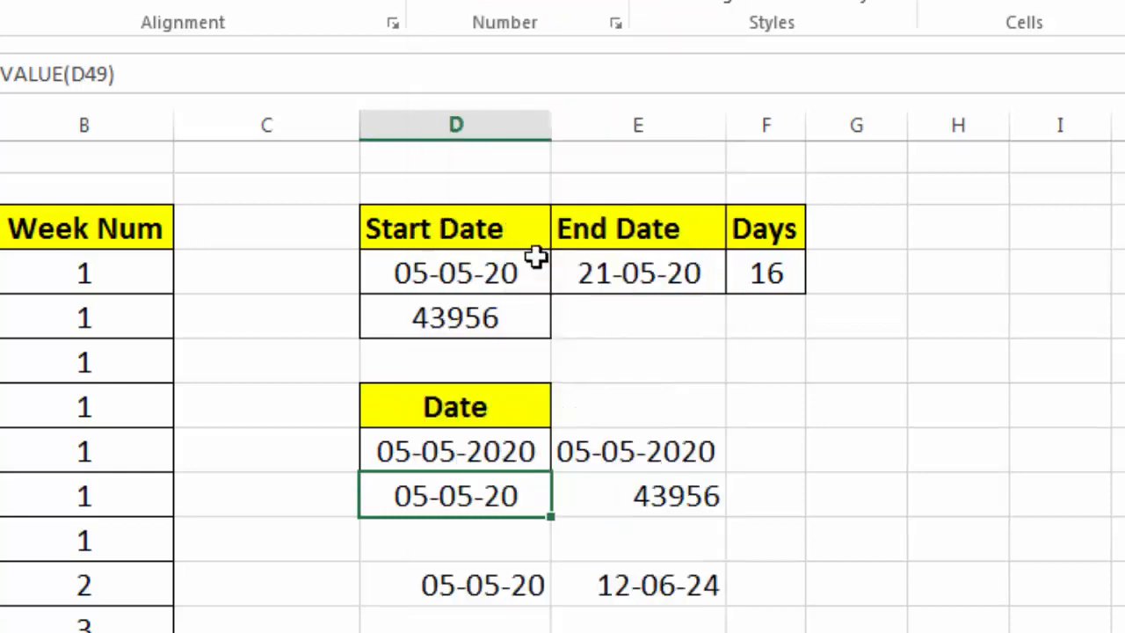